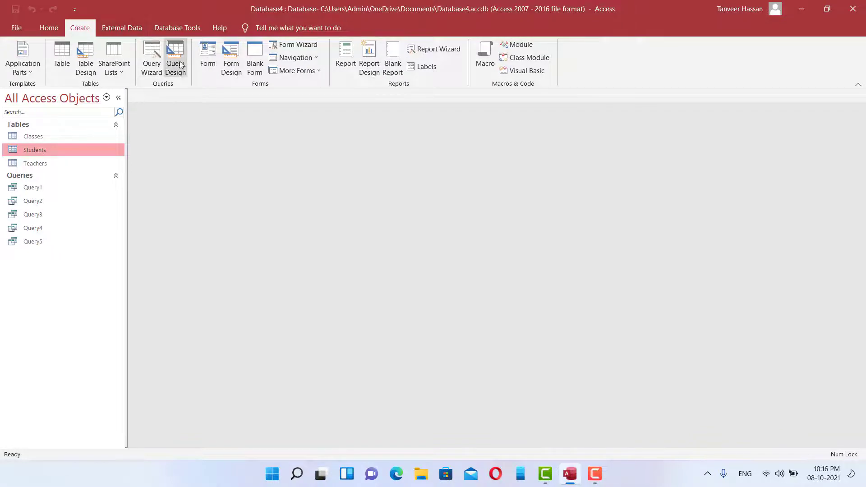
Step: Create a blank query in design view without choosing a table from the Show Table dialog
left_click(179, 65)
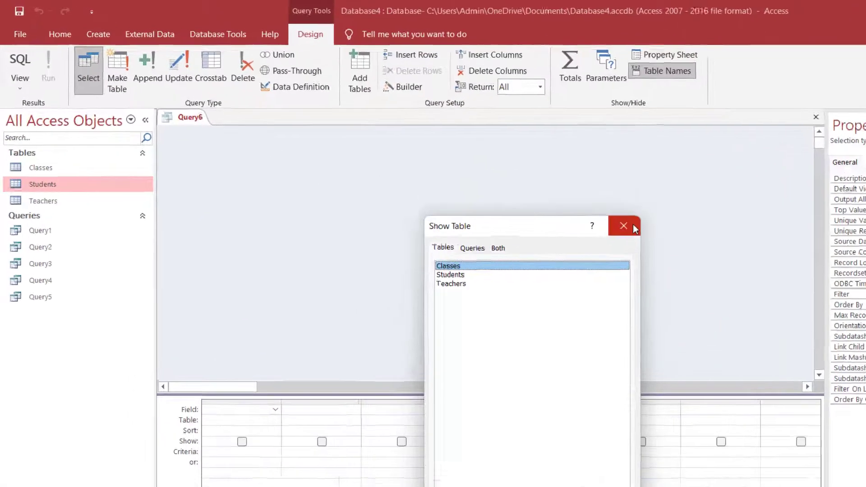
left_click(507, 183)
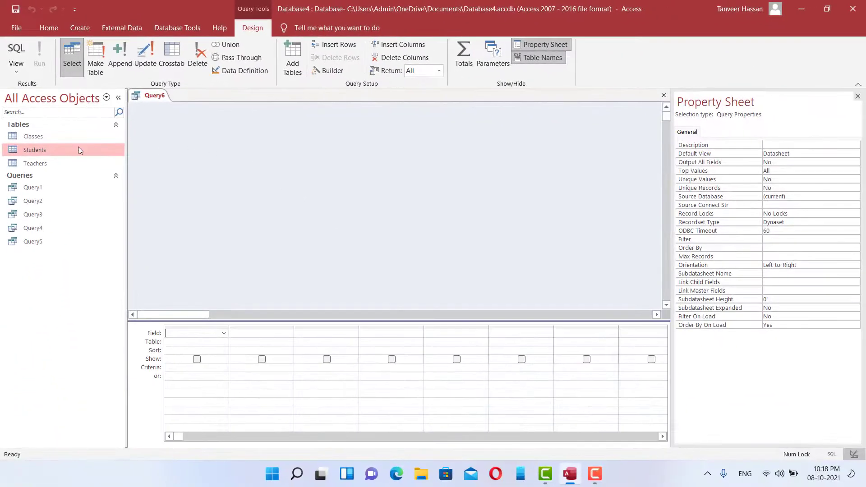
Step: Review the records in the Students table, close it and return to the query's design tools
double_click(61, 150)
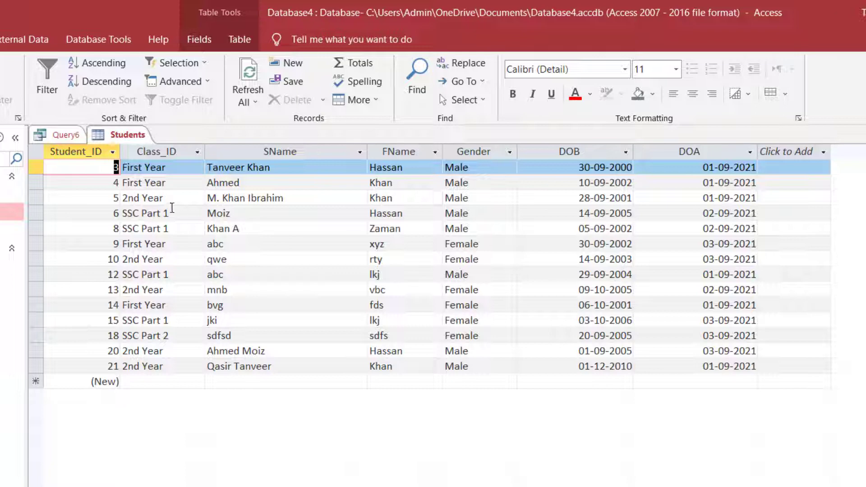
left_click(864, 135)
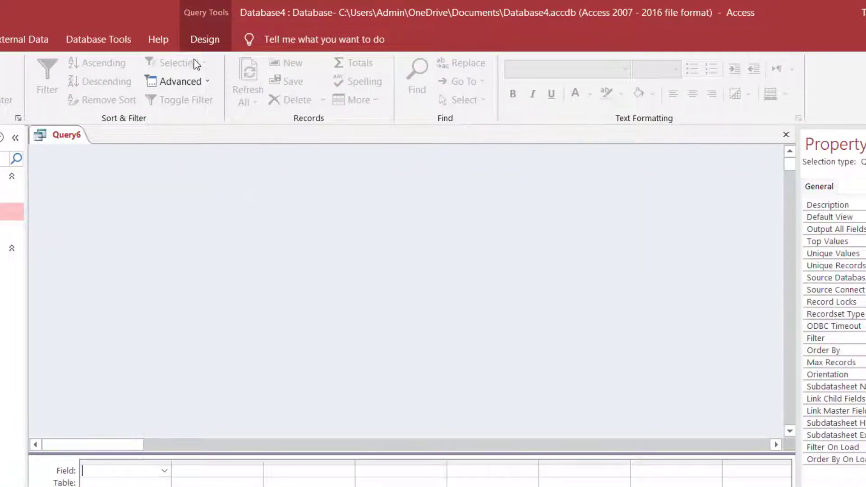
left_click(205, 39)
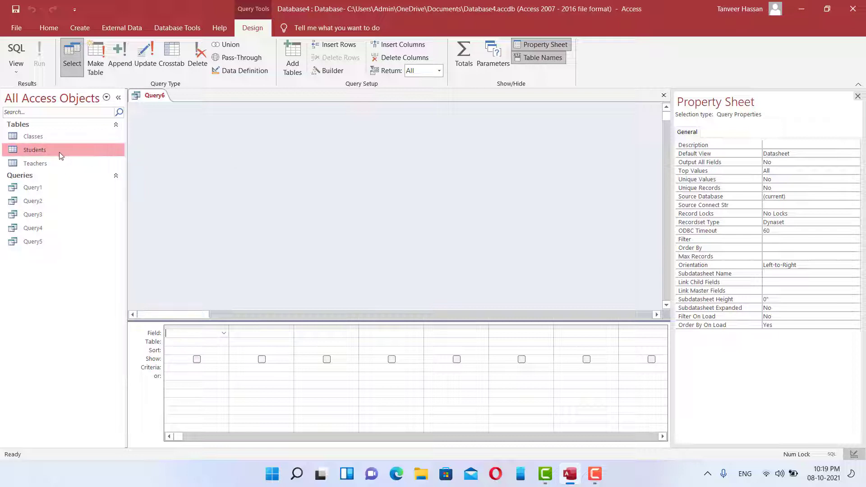
Step: Add the Students table to the query design, reposition its field list and enlarge it slightly
left_click_drag(45, 154, 284, 158)
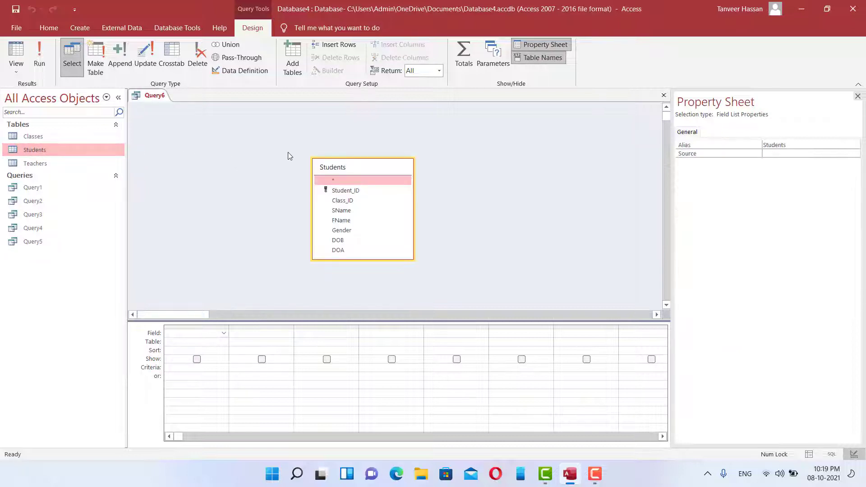
left_click_drag(353, 169, 222, 138)
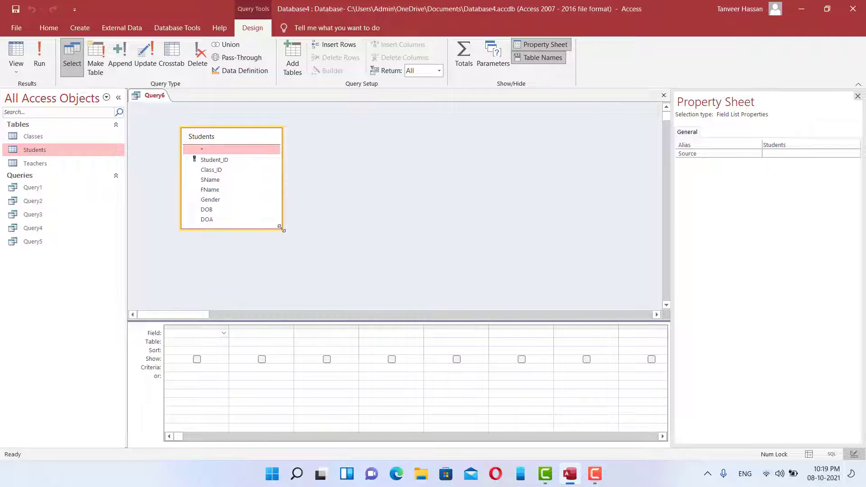
left_click_drag(283, 230, 293, 251)
Step: Add the Student_ID, SName, FName, Gender and DOB fields from Students to the query grid
left_click_drag(194, 160, 195, 337)
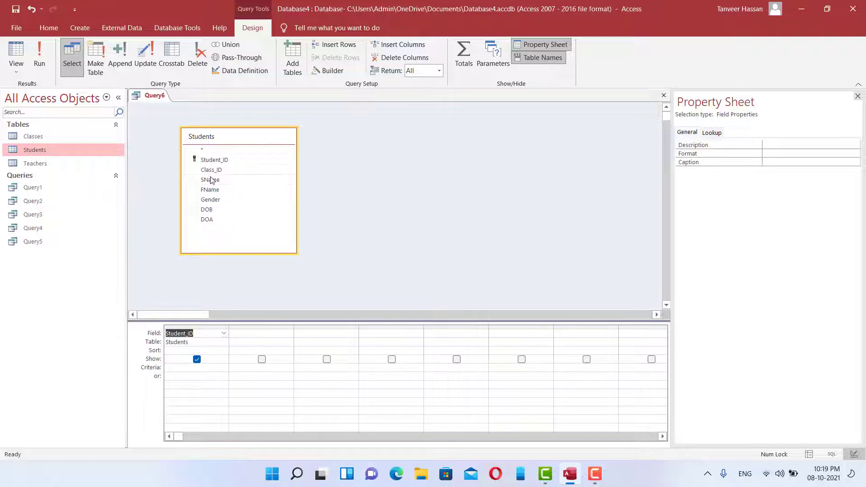
left_click_drag(209, 180, 275, 335)
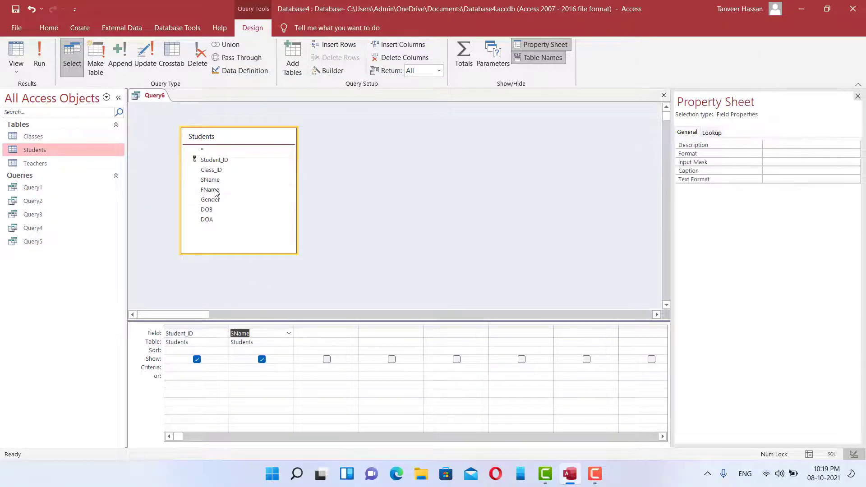
left_click_drag(214, 190, 318, 334)
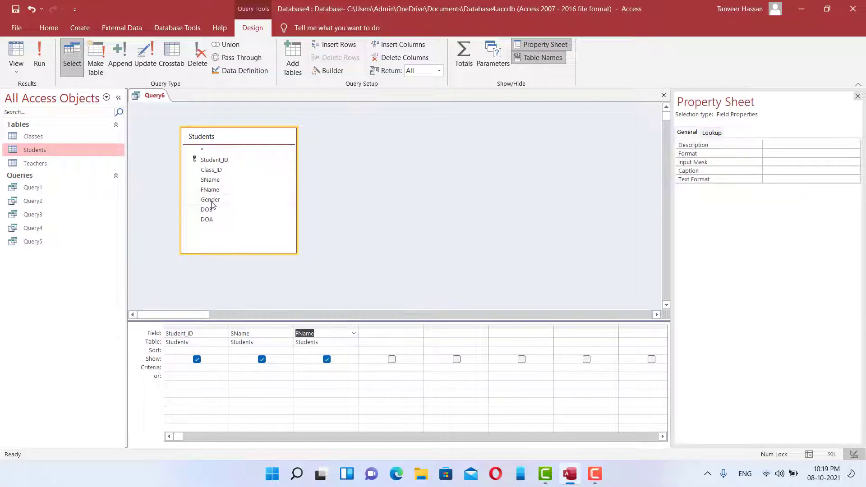
left_click_drag(210, 199, 379, 337)
left_click_drag(202, 214, 451, 339)
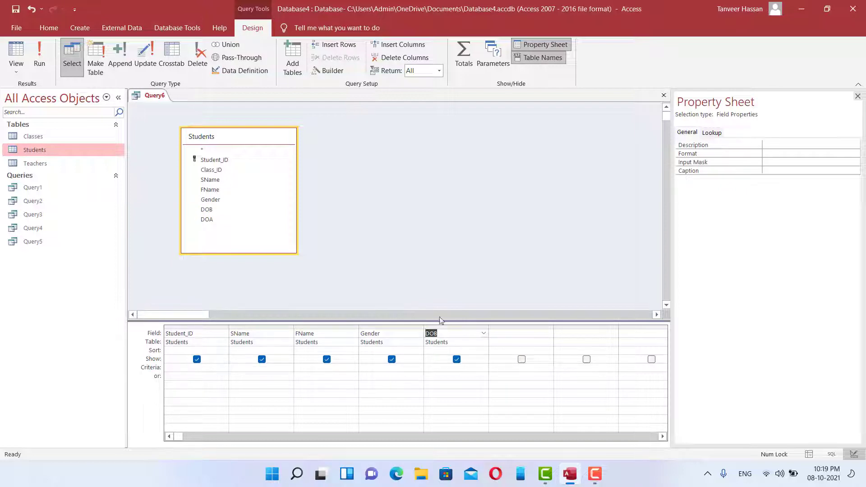
Step: Examine the select query's records in Datasheet view and return to Design view
left_click(25, 59)
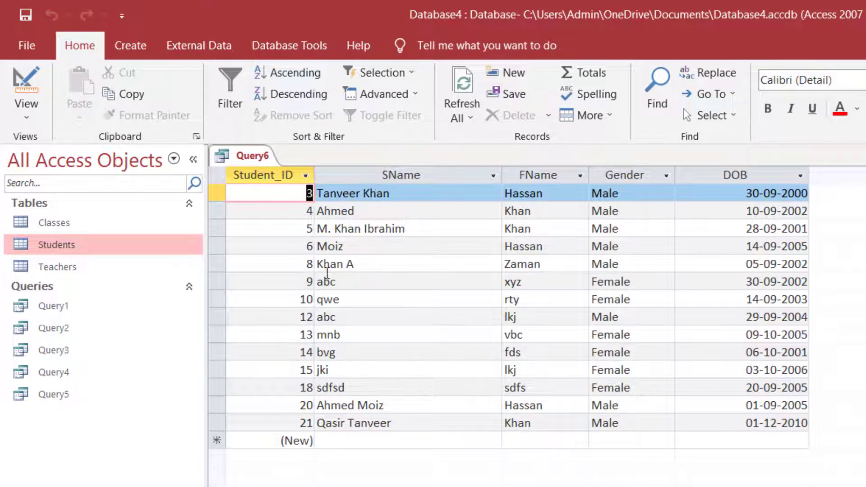
left_click(377, 263)
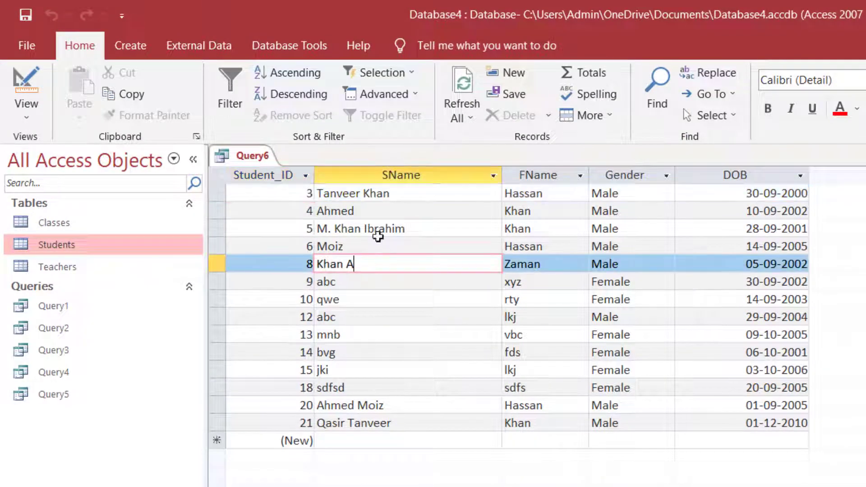
left_click(340, 288)
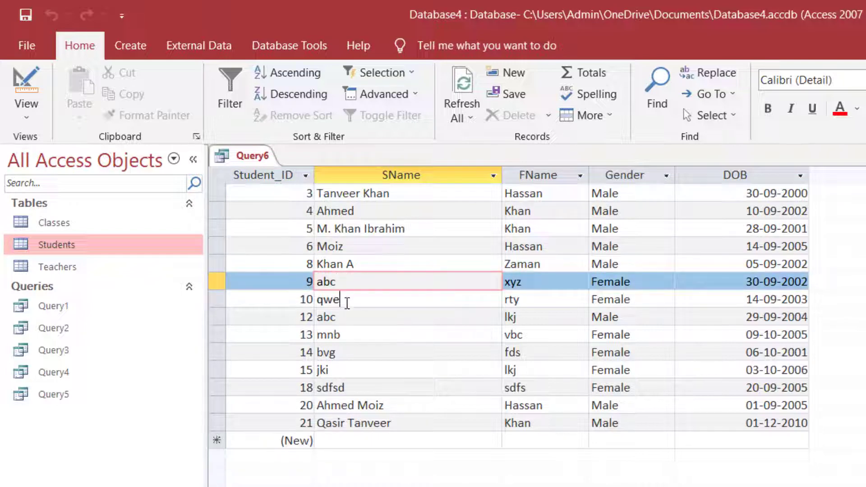
left_click(345, 301)
left_click(346, 318)
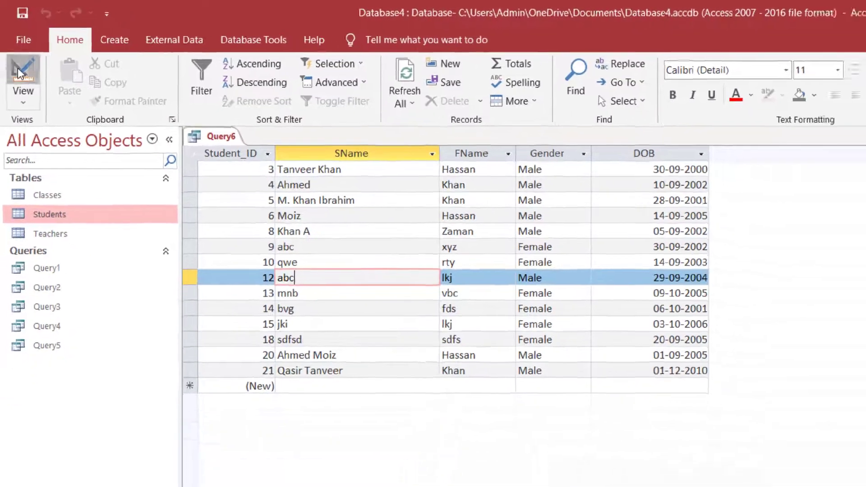
left_click(19, 72)
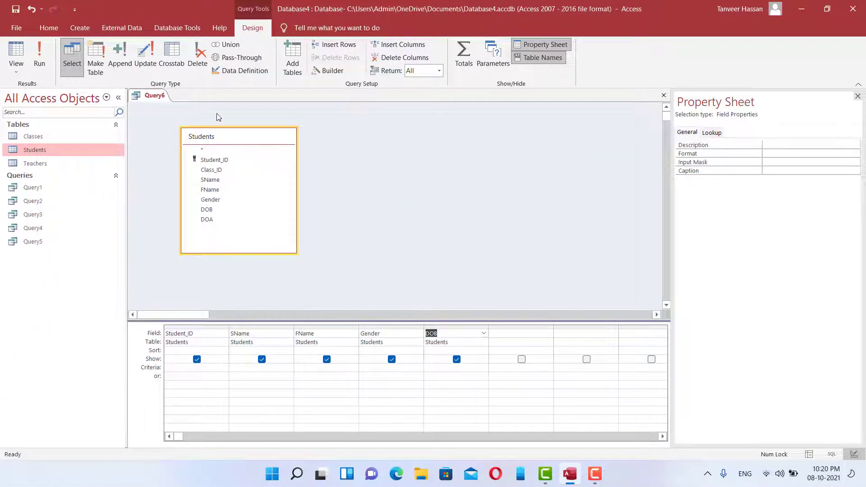
Step: Convert the select query to a delete query and look over the Criteria cells of its fields
left_click(197, 54)
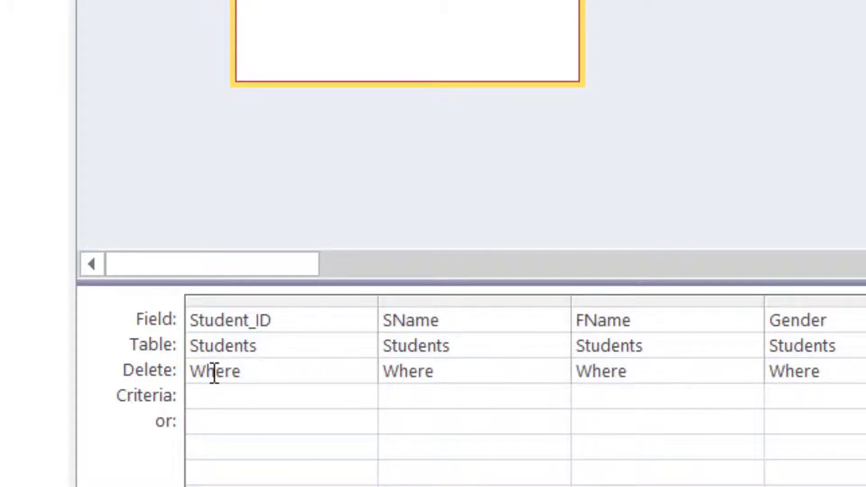
left_click(250, 404)
left_click(444, 398)
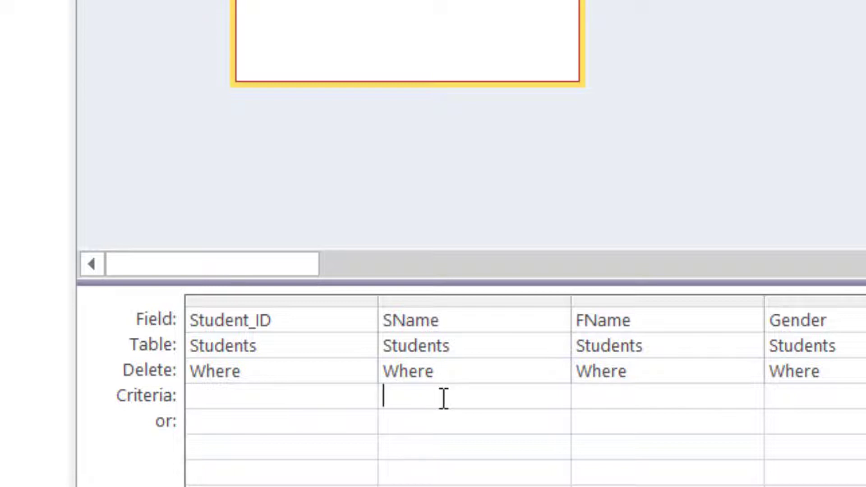
left_click(645, 405)
left_click(861, 395)
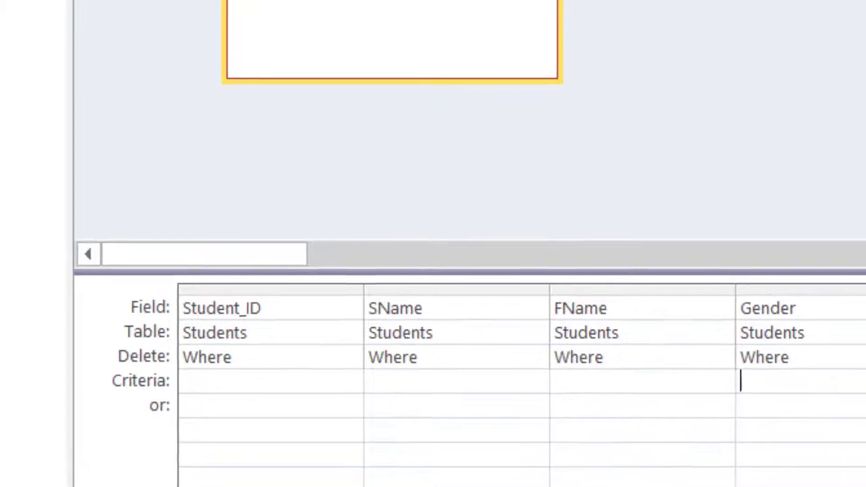
left_click(794, 302)
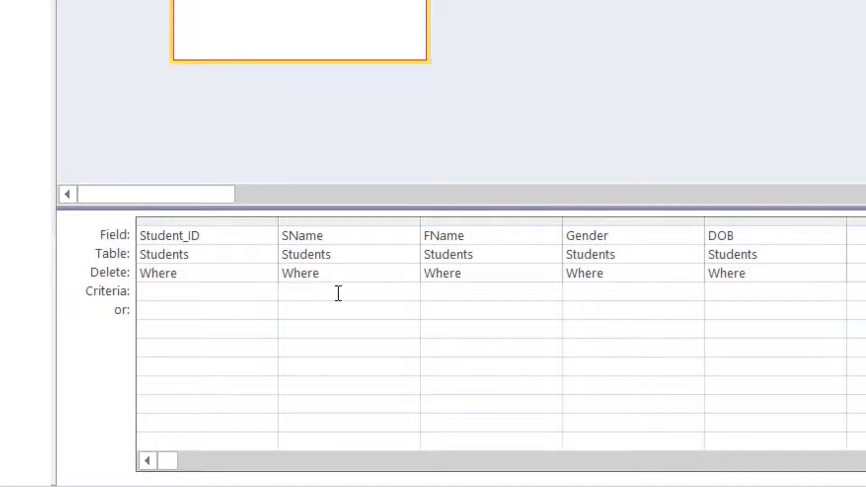
Step: Set the Student_ID criterion to =15, preview the matching records and return to the design
left_click(233, 296)
type("=15")
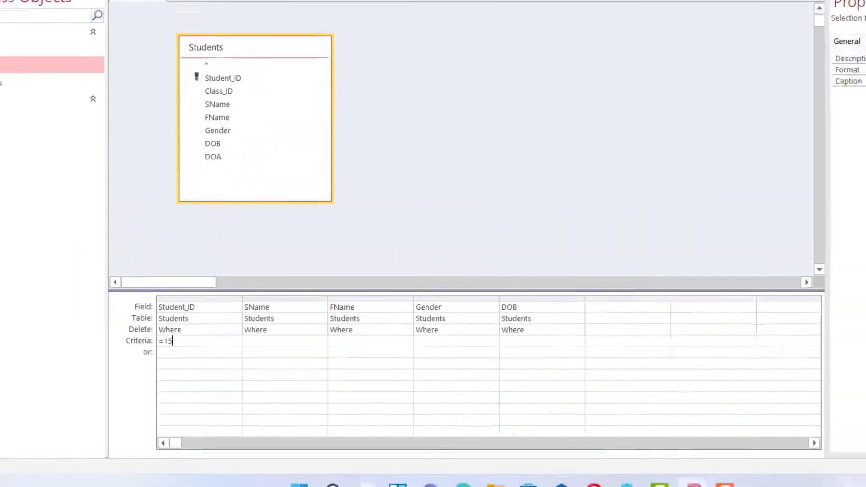
left_click(15, 52)
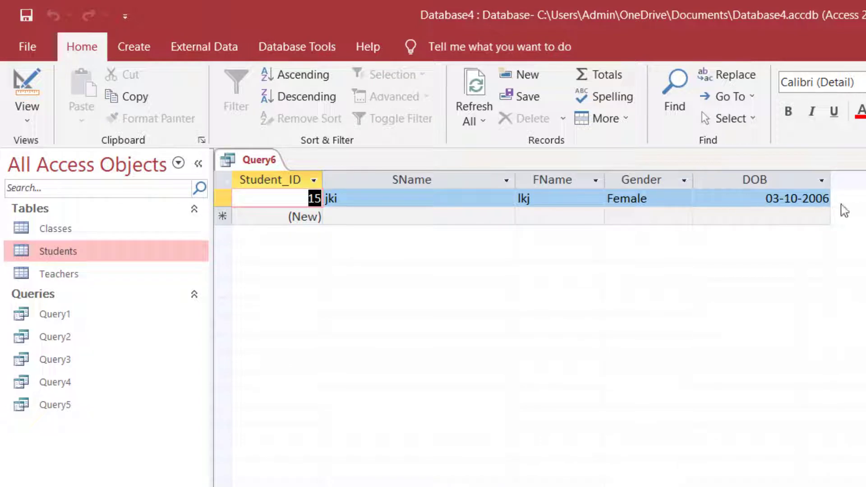
left_click(27, 83)
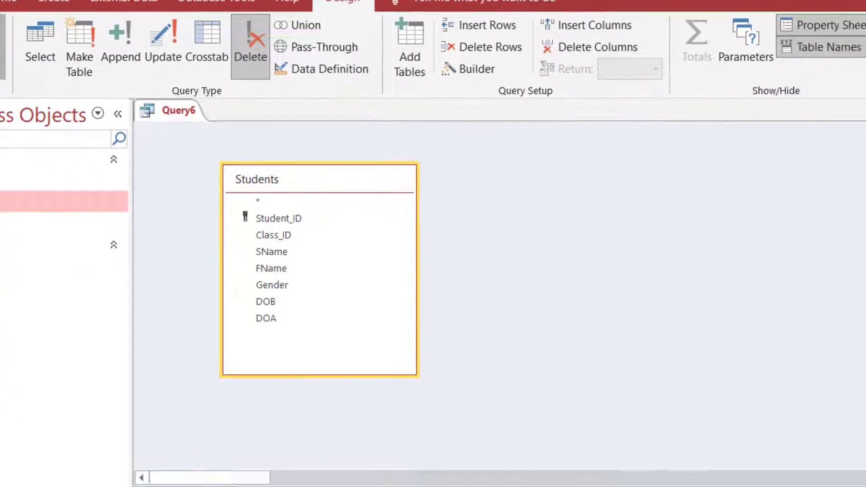
Step: Run the delete query and dismiss the deletion confirmation without deleting the record
left_click(1, 47)
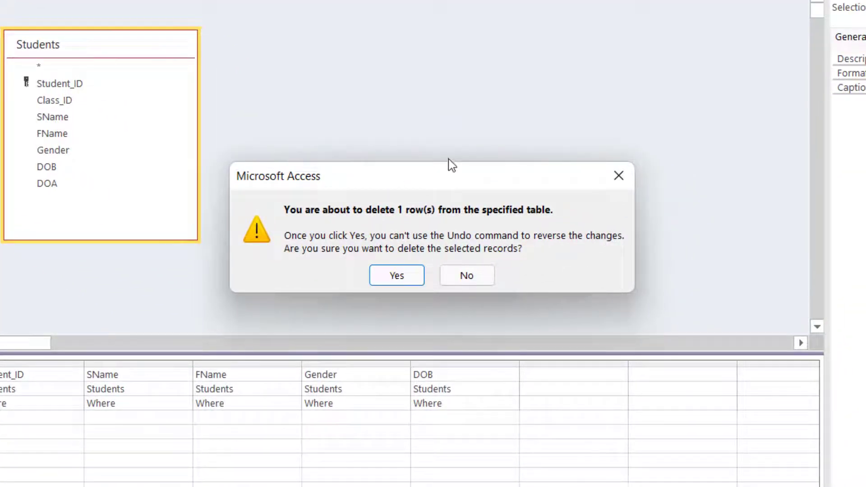
left_click_drag(448, 167, 449, 115)
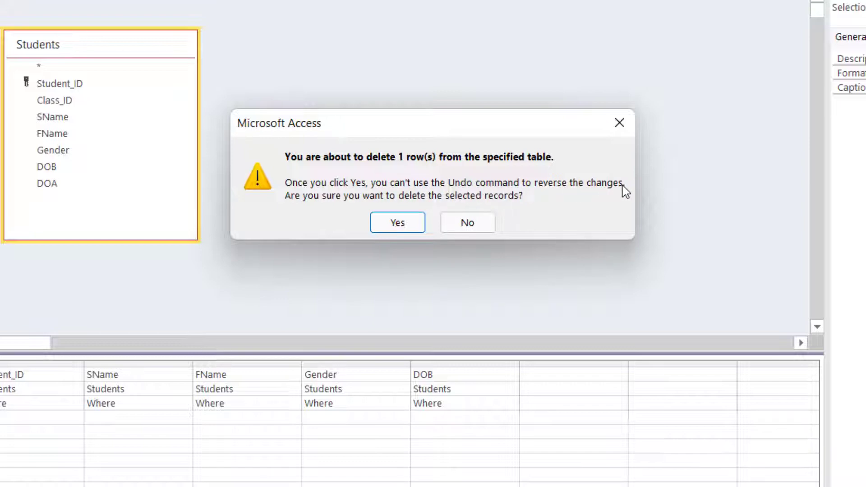
left_click_drag(364, 131, 365, 165)
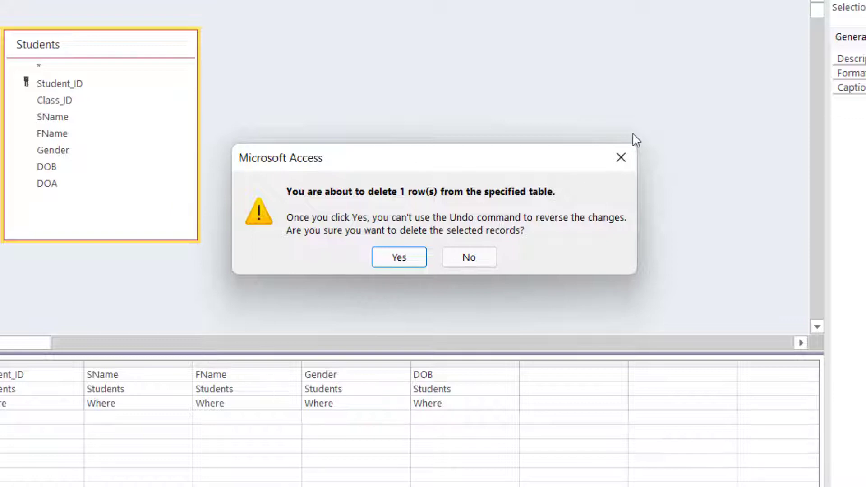
left_click(621, 156)
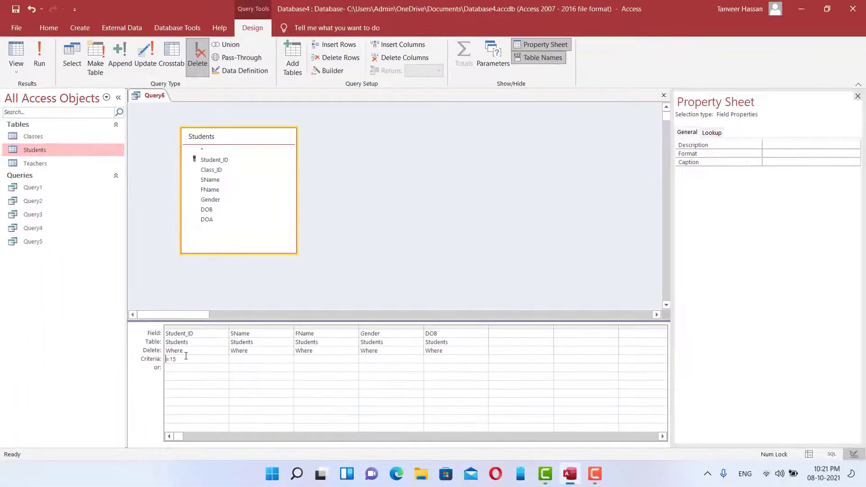
Step: Set the Student_ID criterion to >15, preview the matching records and return to the design
left_click_drag(182, 360, 159, 359)
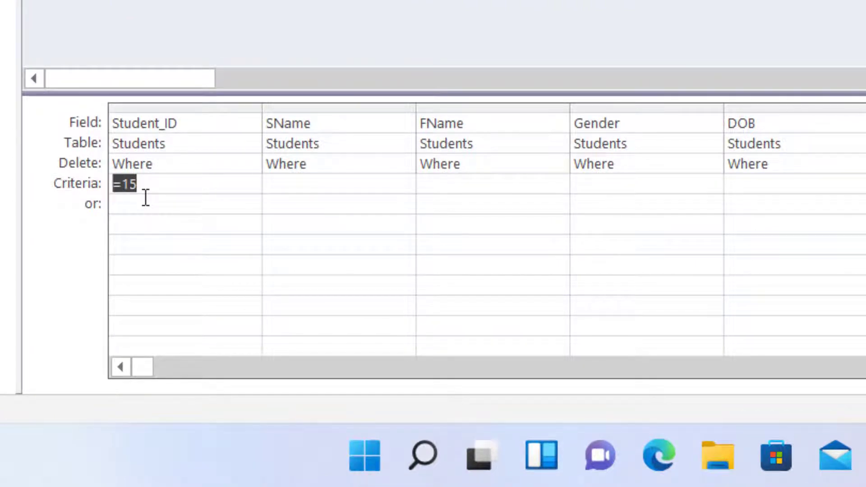
type(">15")
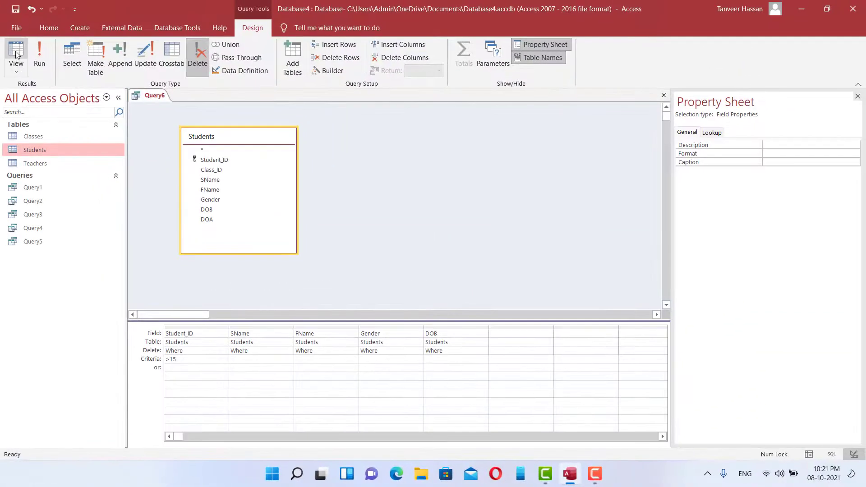
left_click(17, 53)
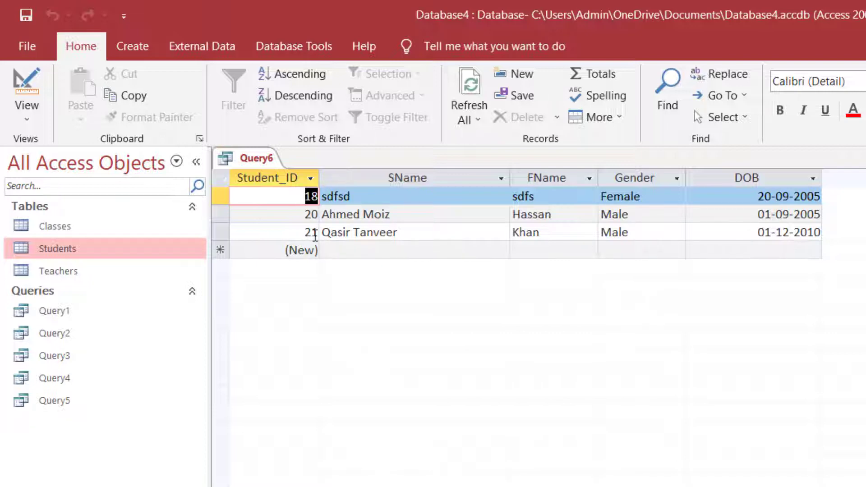
left_click(27, 91)
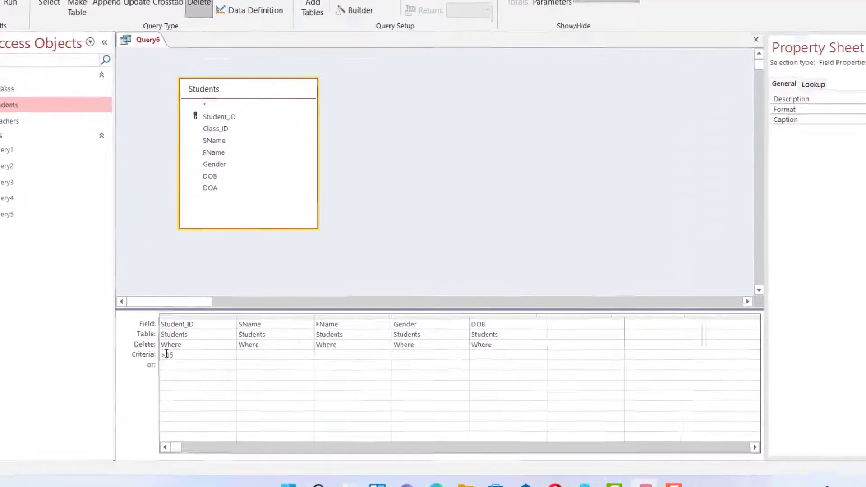
Step: Change the Student_ID criterion to >=15, preview the matching records and return to the Criteria row
type("=")
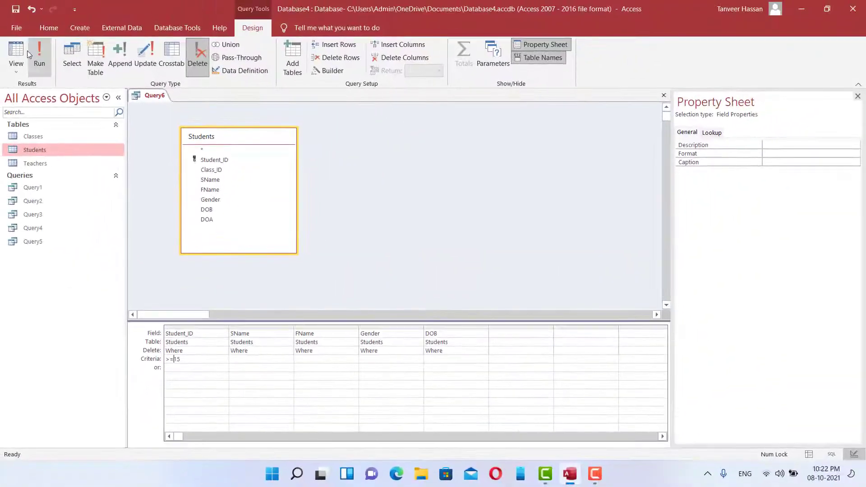
left_click(21, 53)
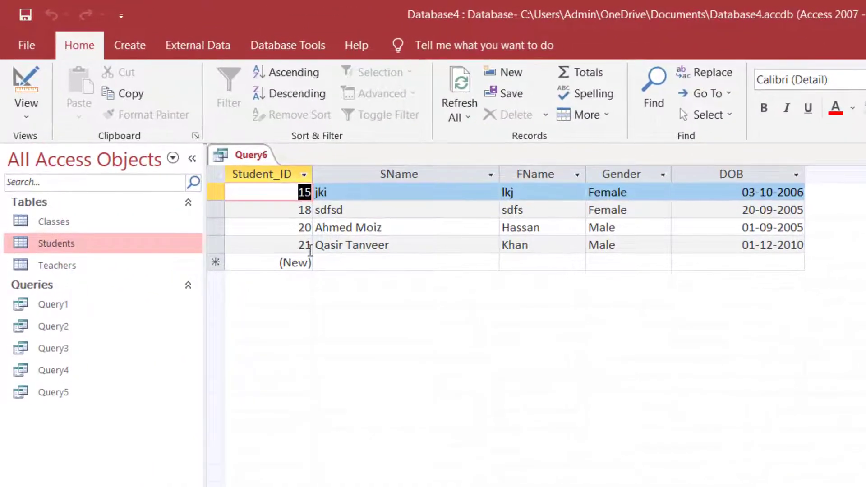
left_click(26, 81)
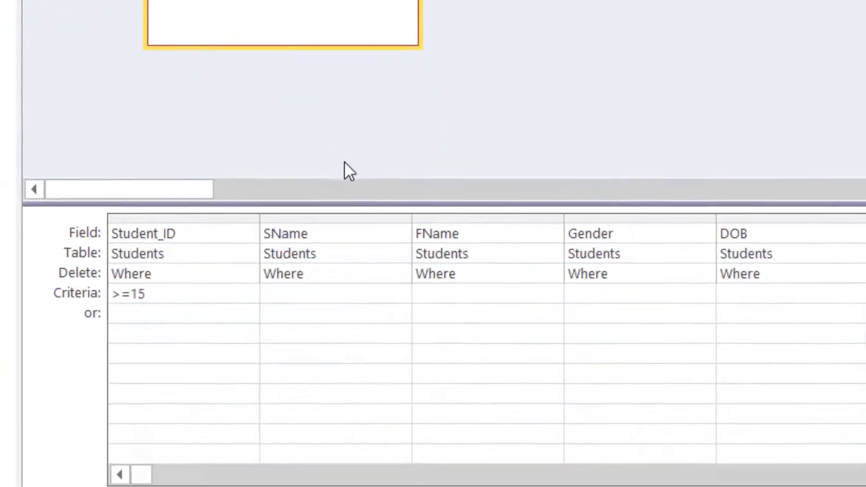
left_click(147, 288)
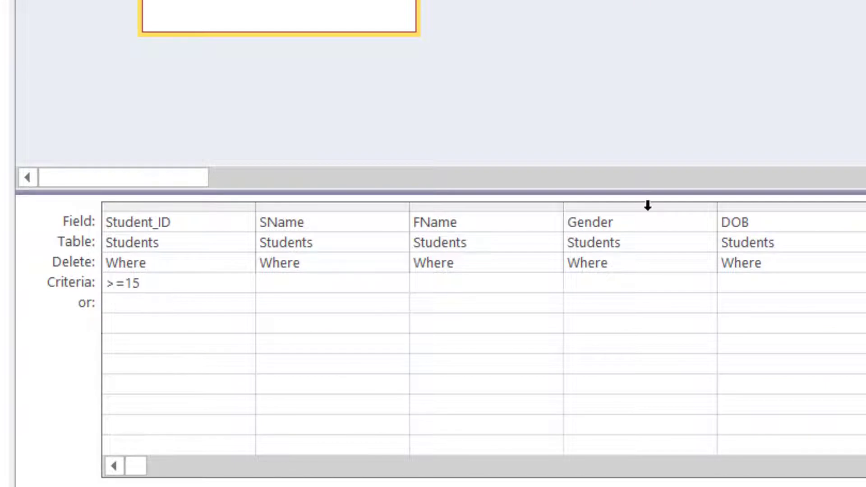
Step: Try extending the Student_ID criterion to >=15 And <=19, and remove the added condition again
type("and <=19")
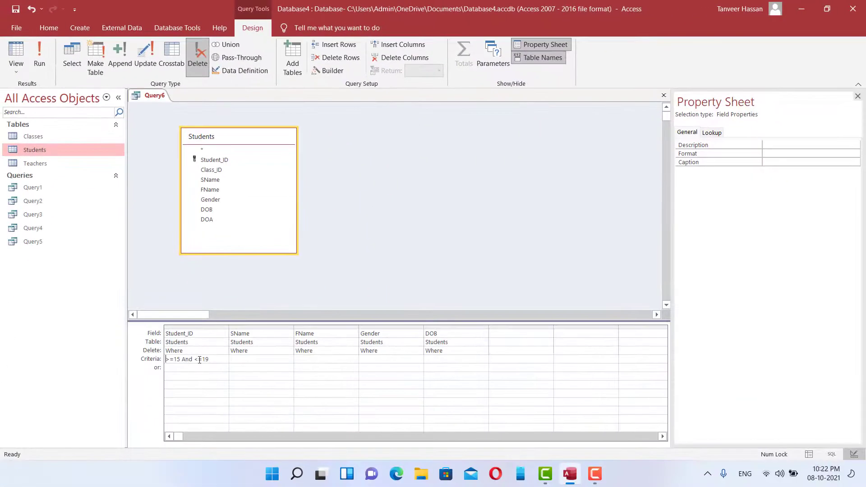
key("BackSpace")
key("BackSpace")
key("BackSpace")
key("BackSpace")
key("BackSpace")
key("BackSpace")
key("BackSpace")
key("BackSpace")
key("BackSpace")
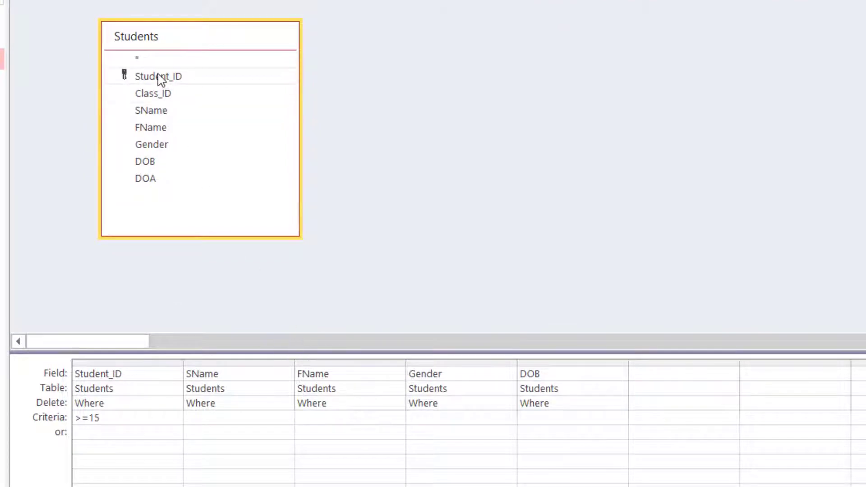
Step: Add a second Student_ID column beside the first and set their criteria to >15 and <19
left_click_drag(161, 77, 238, 369)
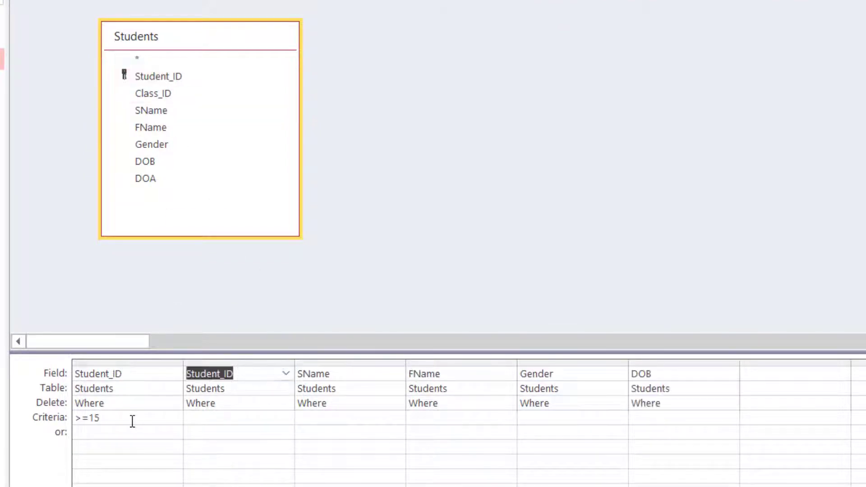
left_click(89, 419)
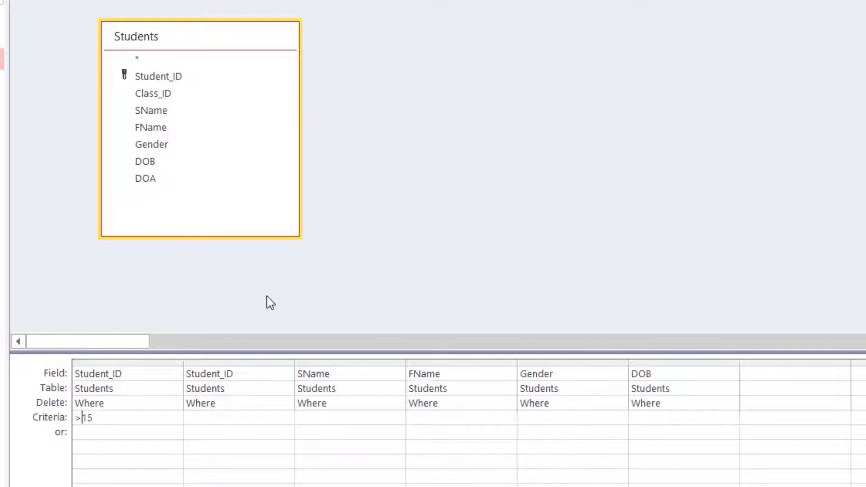
key("BackSpace")
left_click(247, 421)
type("<19")
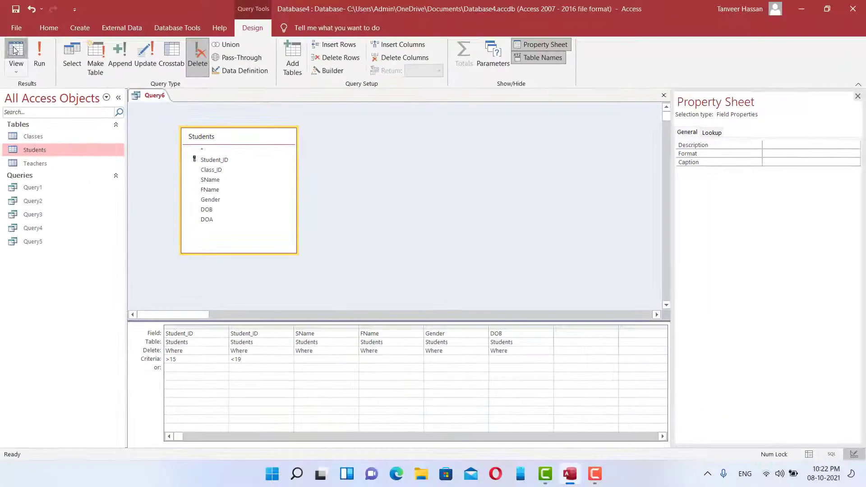
Step: Preview the records matching both Student_ID criteria, with the first one at >15 and at >=15
left_click(15, 50)
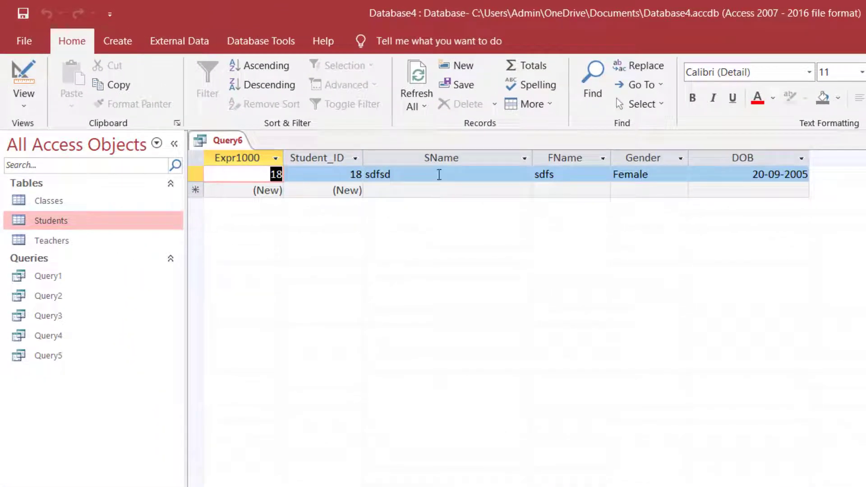
left_click(20, 71)
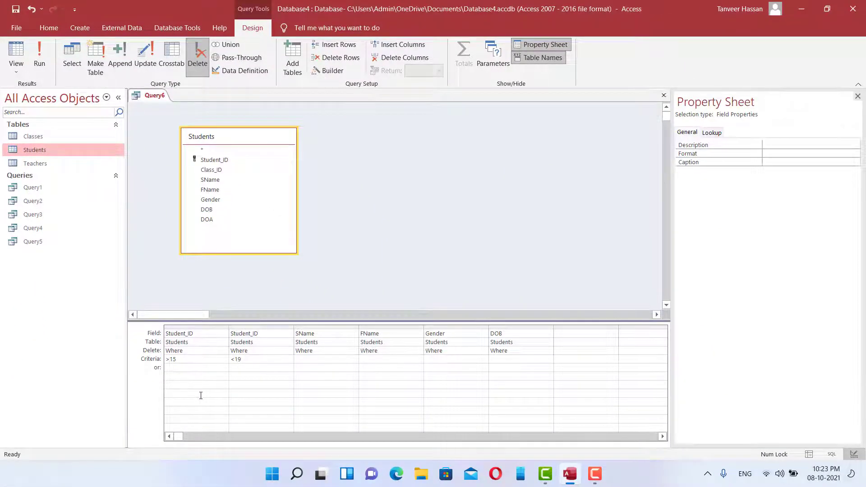
left_click(17, 52)
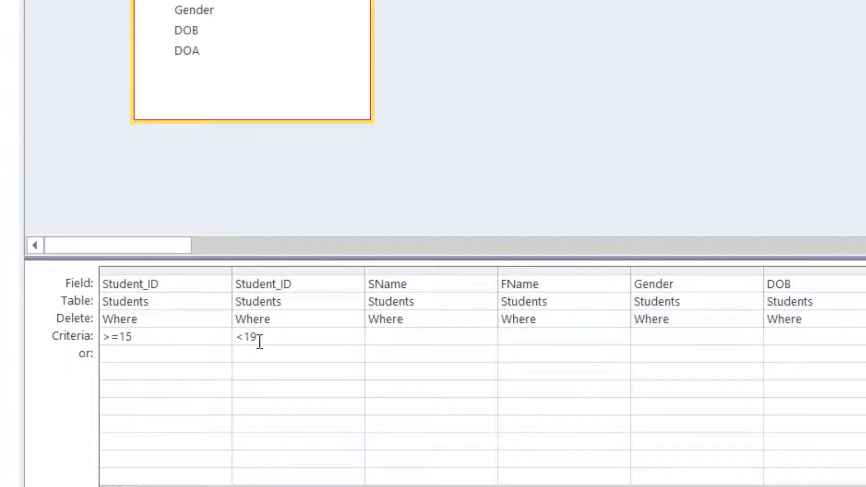
Step: Examine how the two Student_ID criteria share the same Criteria row
left_click(150, 343)
left_click(100, 336)
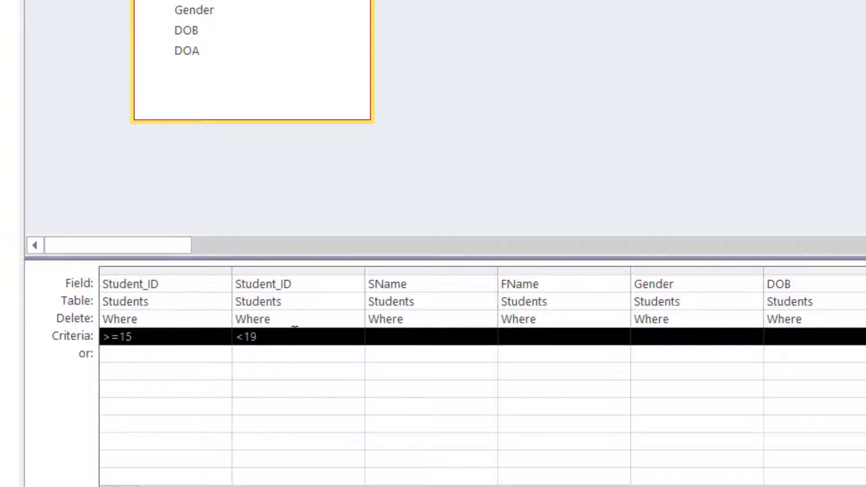
left_click(142, 339)
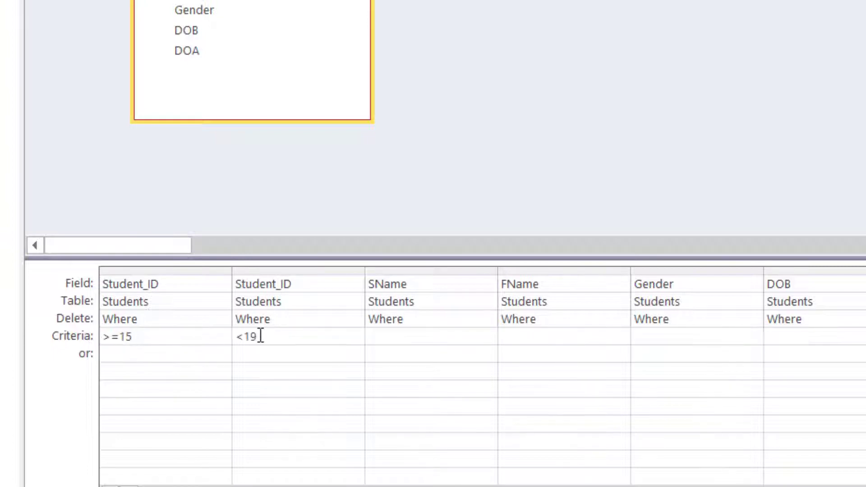
left_click_drag(235, 336, 270, 335)
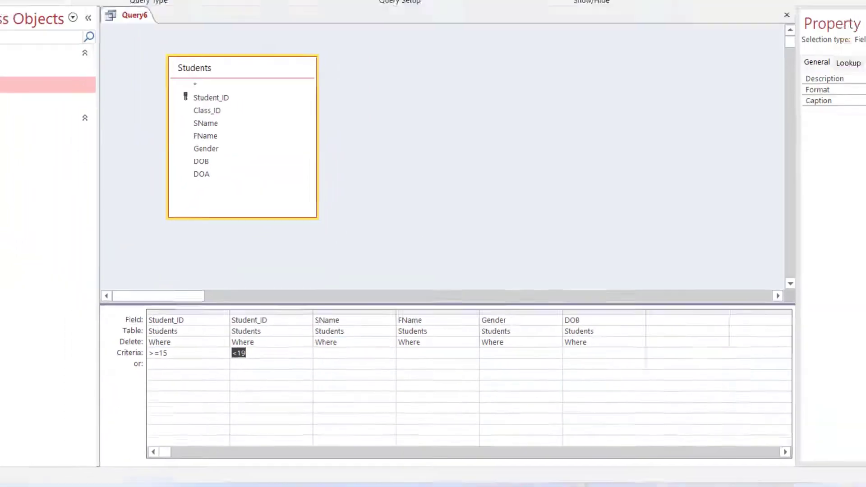
Step: Show the query's SQL statement and examine the two Student_ID conditions in its WHERE clause
left_click(829, 455)
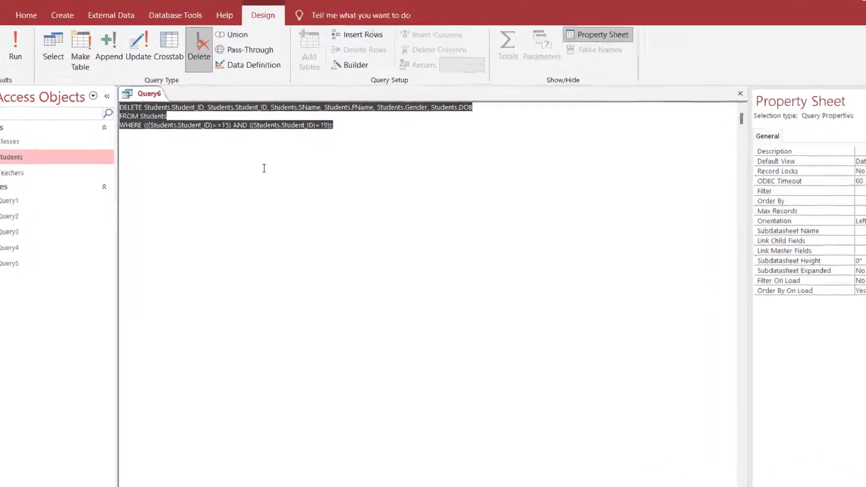
left_click(350, 124)
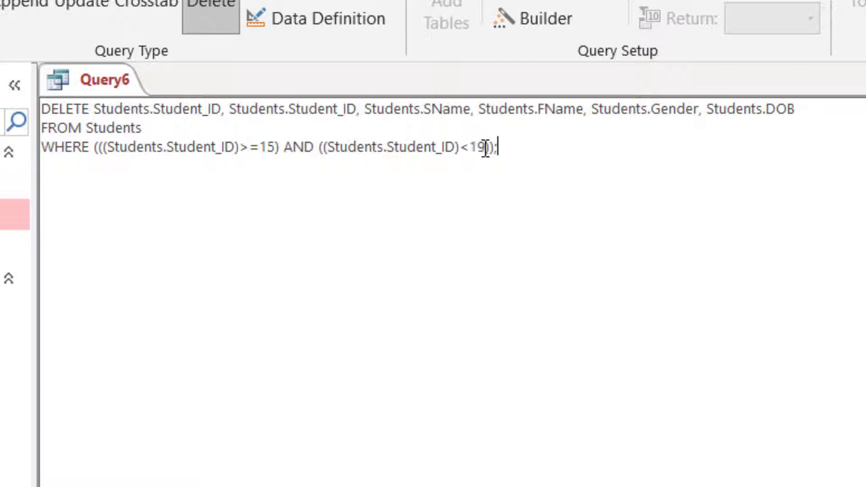
left_click_drag(327, 147, 457, 144)
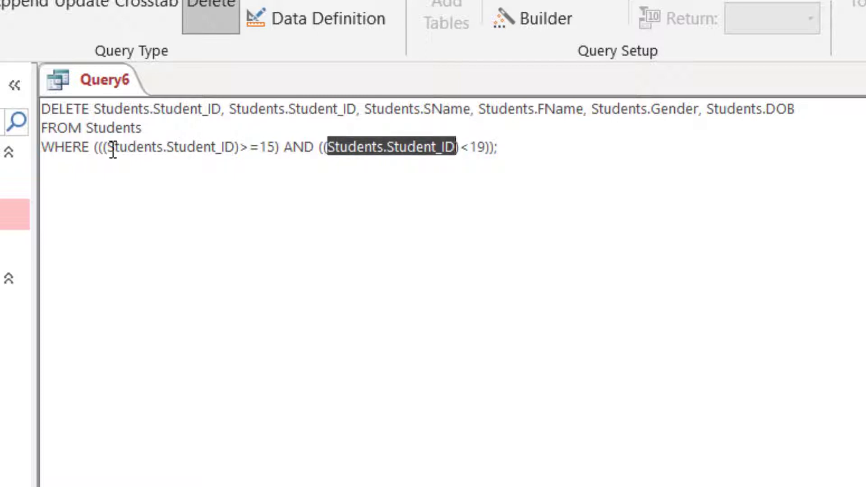
left_click_drag(108, 147, 237, 147)
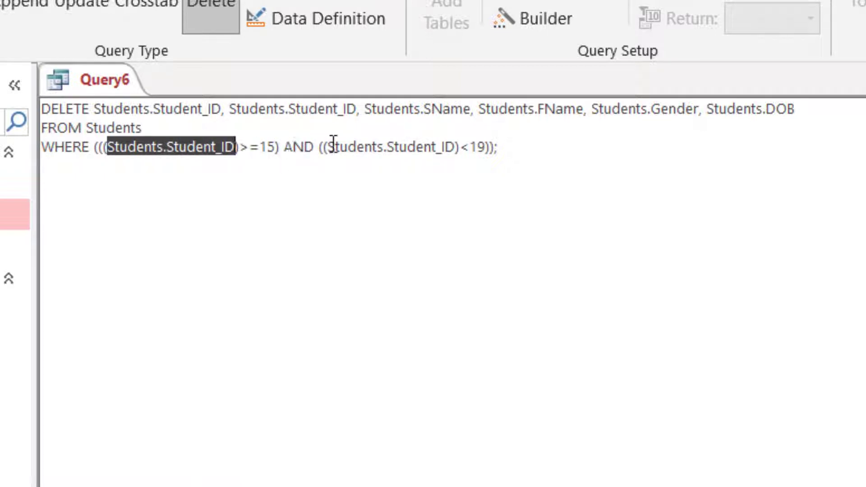
left_click_drag(333, 147, 504, 146)
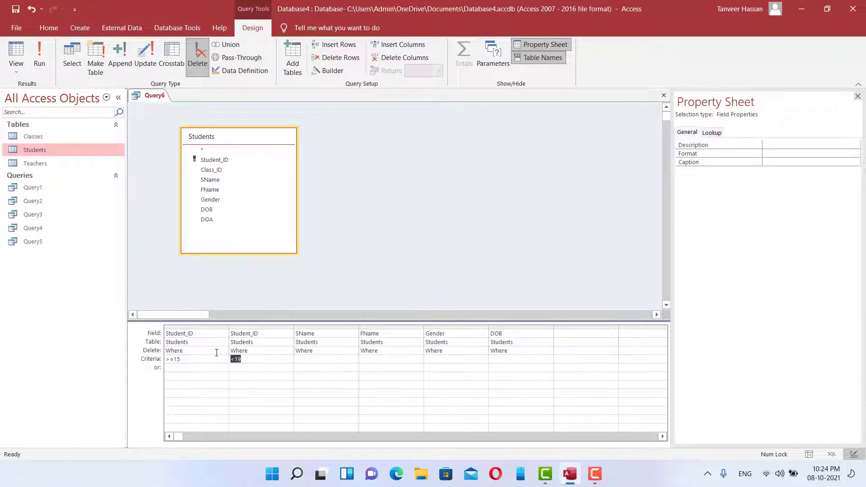
Step: Delete the second Student_ID column and set the remaining Student_ID criterion to >=15 And <19
left_click(252, 328)
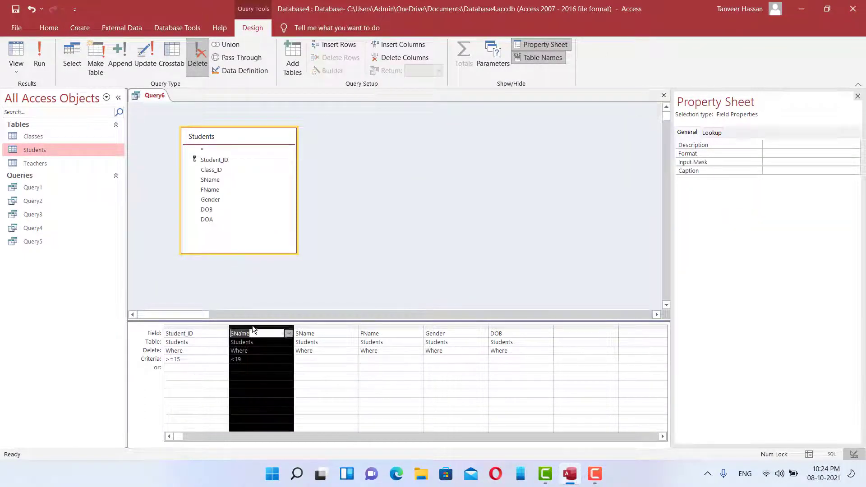
key("Delete")
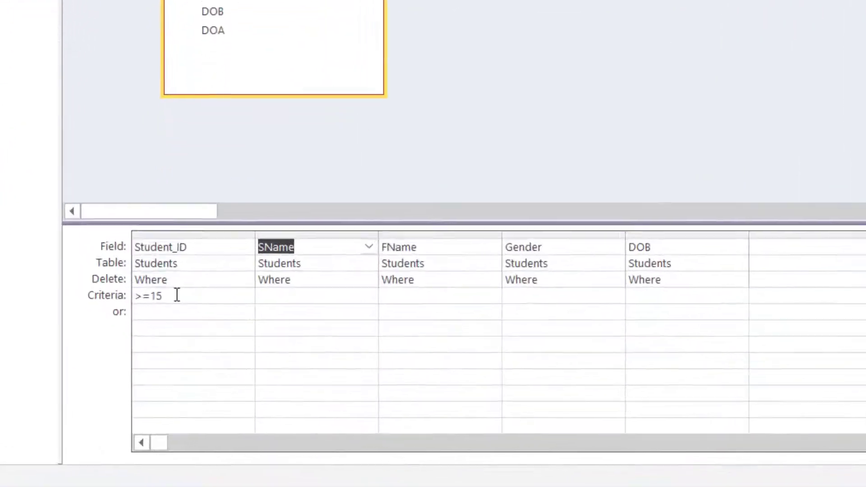
left_click(182, 354)
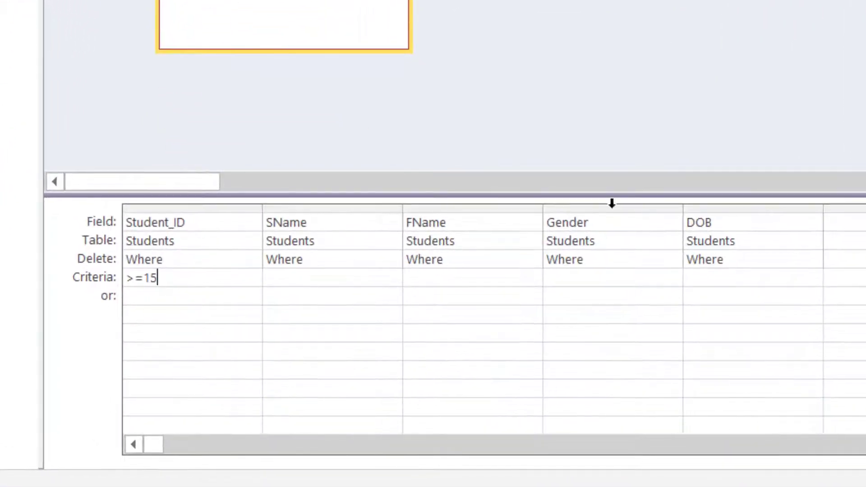
type("and ")
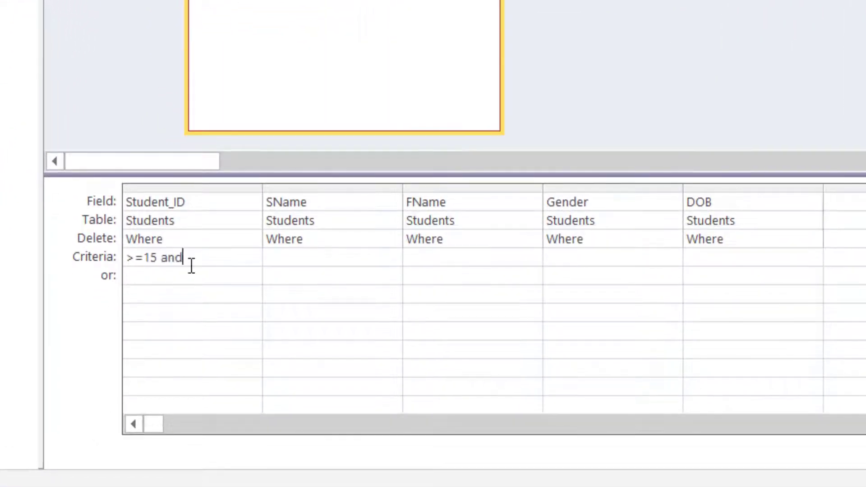
type("<19")
left_click(190, 275)
Step: Examine the And operator in the Student_ID criterion and in the SQL statement, and return to the design
left_click_drag(161, 258, 185, 261)
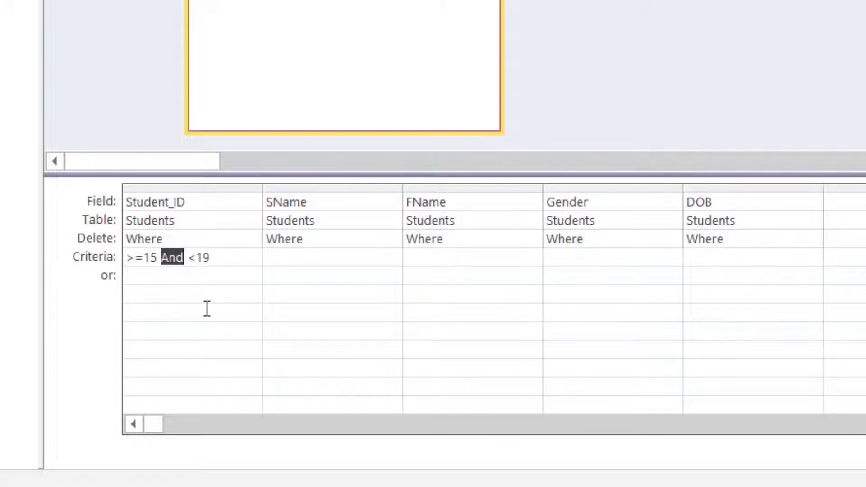
left_click(198, 276)
left_click_drag(161, 257, 185, 261)
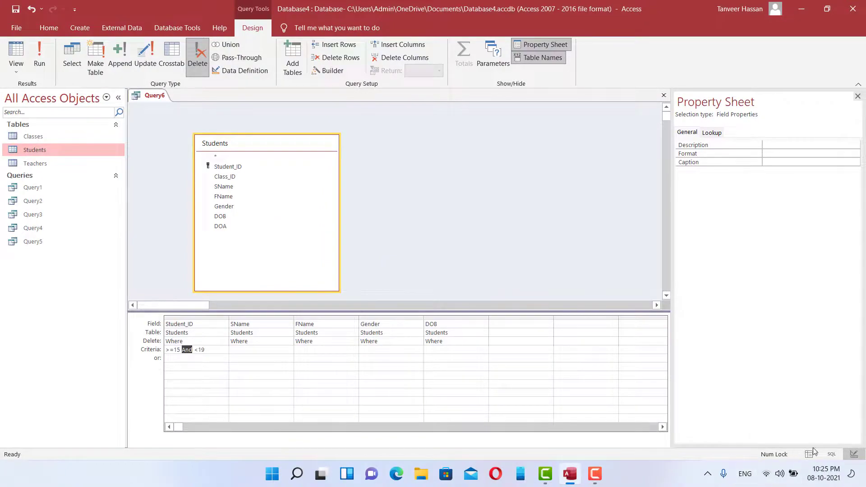
left_click(831, 454)
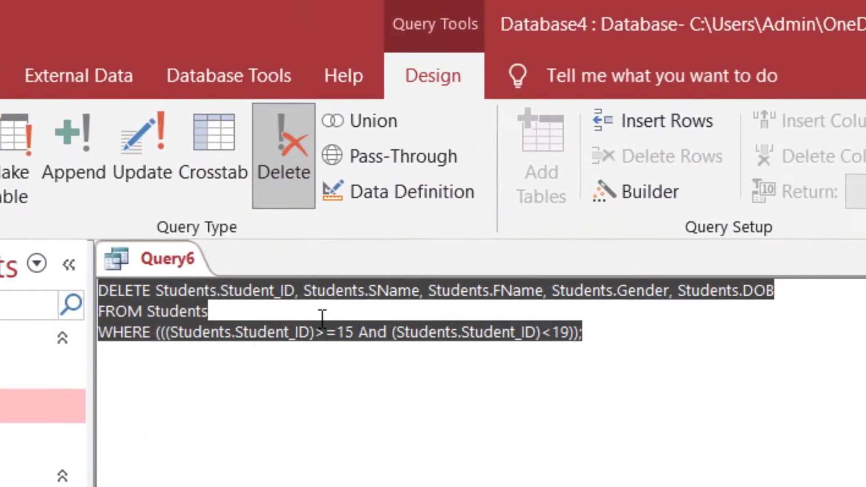
left_click(321, 253)
left_click(595, 332)
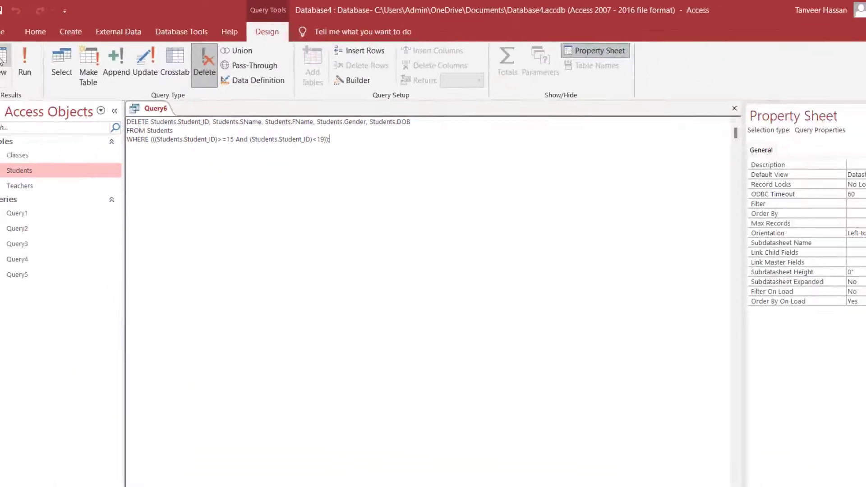
left_click(15, 48)
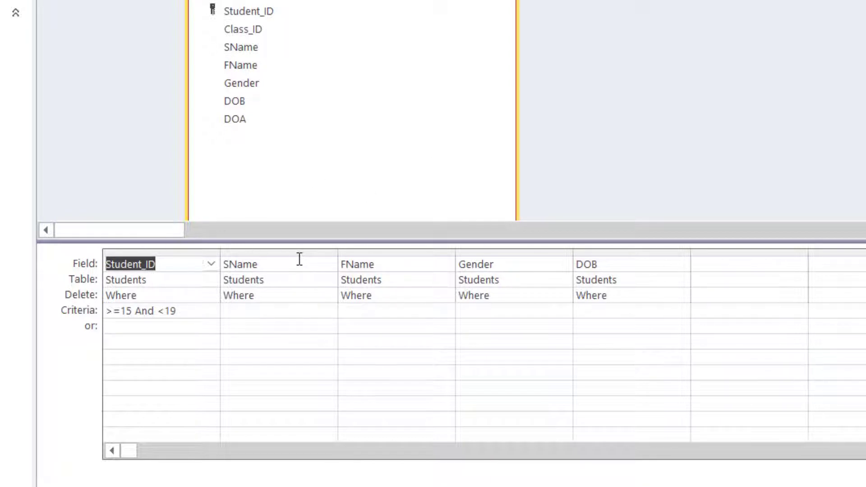
left_click(183, 311)
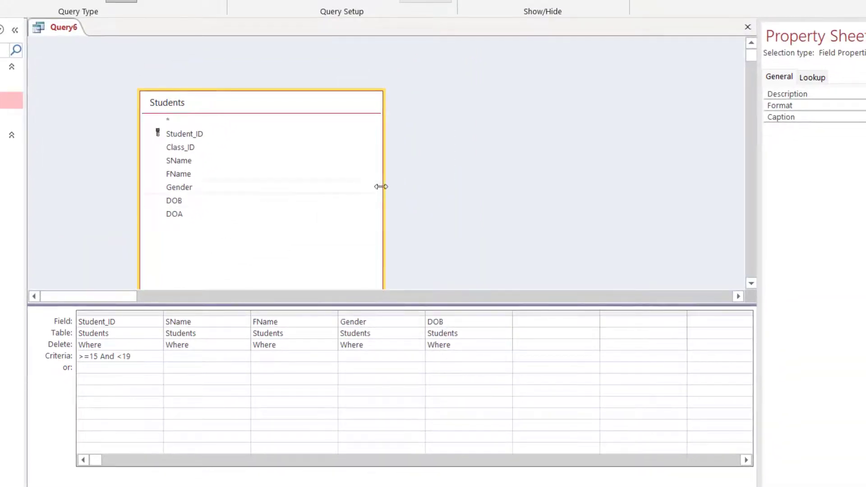
Step: Narrow the Students field list and move it within the query design area
left_click_drag(382, 185, 248, 187)
left_click_drag(218, 99, 253, 59)
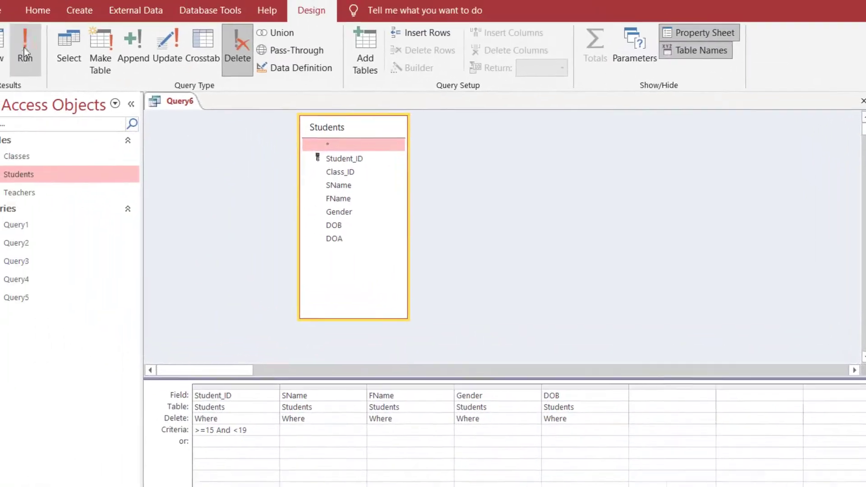
Step: Run the delete query but dismiss the confirmation without deleting, and check the records in the Students table
left_click(26, 47)
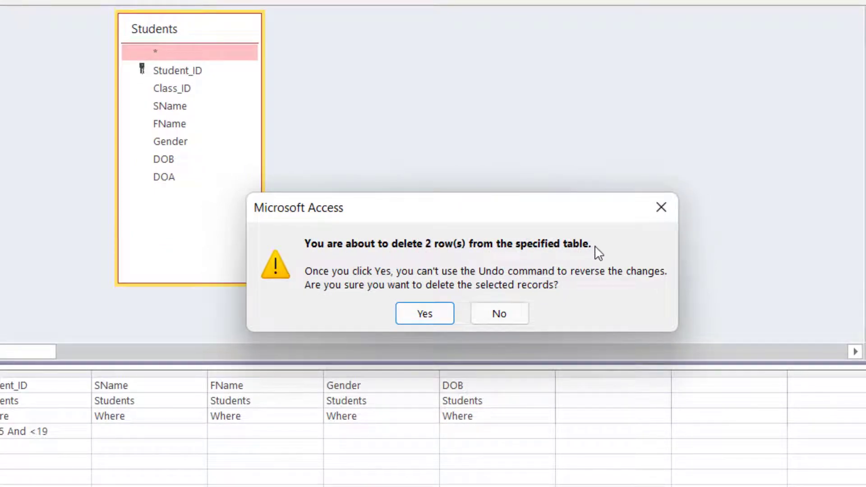
left_click(669, 210)
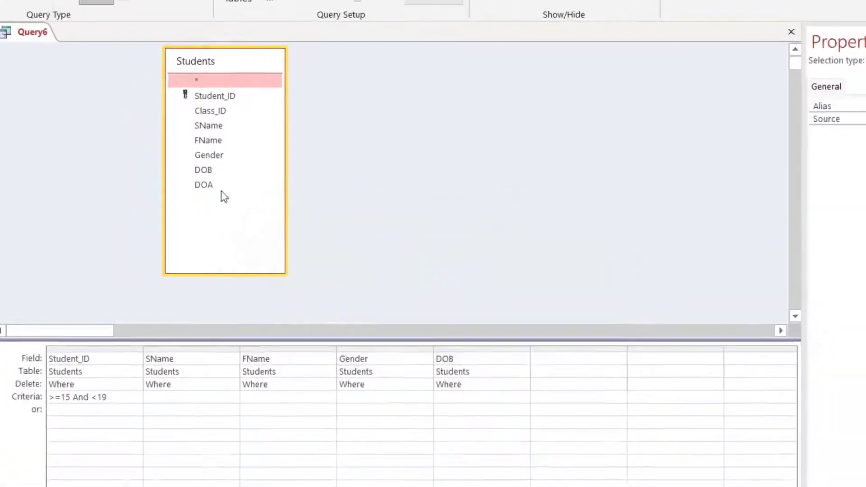
double_click(34, 150)
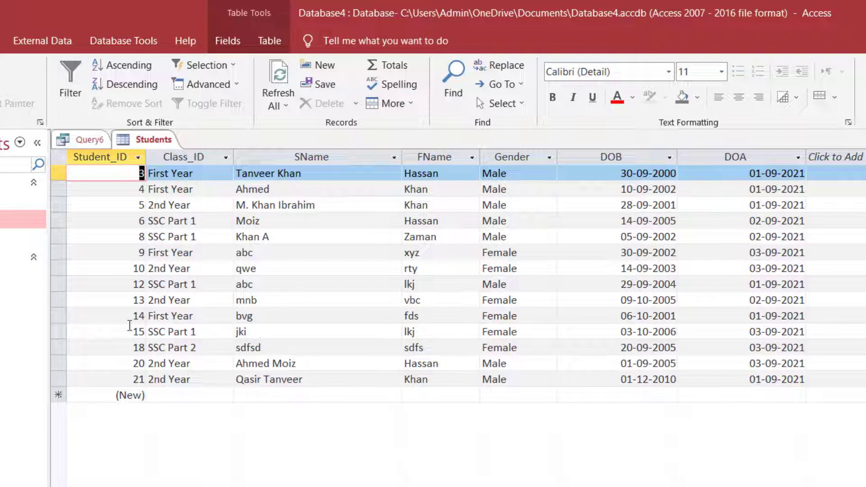
left_click(90, 139)
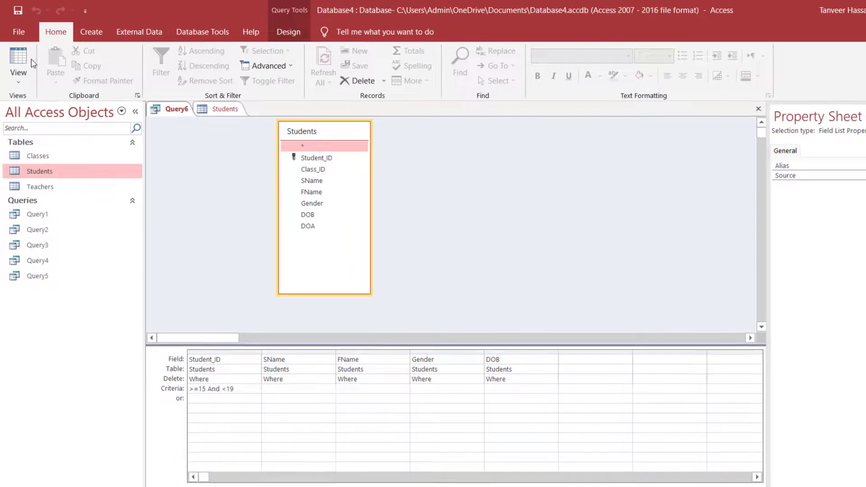
Step: Run the delete query, confirm the deletion of the matching records and check the Students table
left_click(17, 63)
left_click(17, 61)
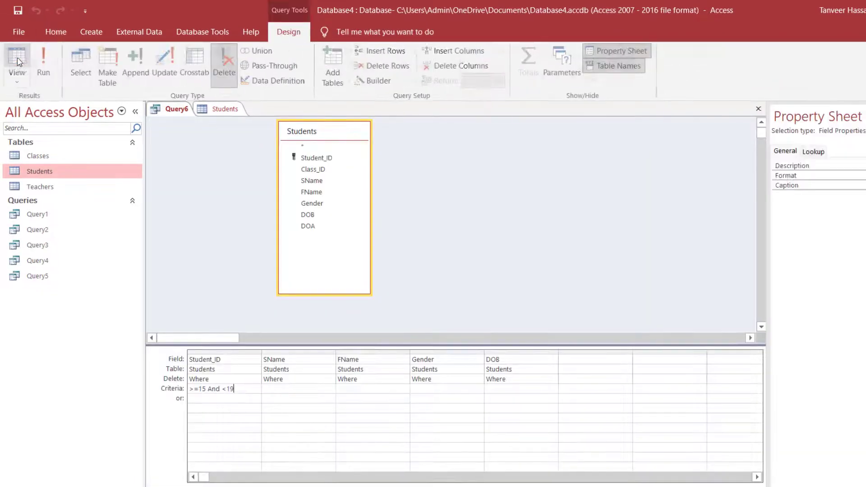
left_click(47, 60)
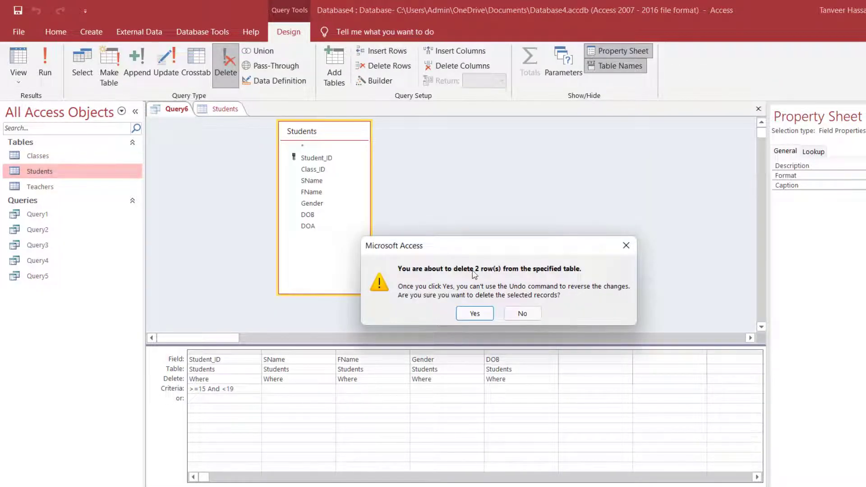
left_click(480, 315)
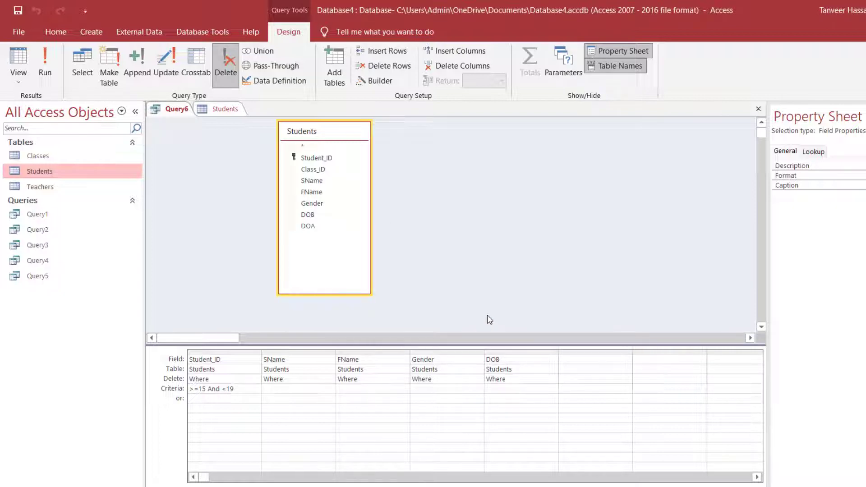
left_click(229, 110)
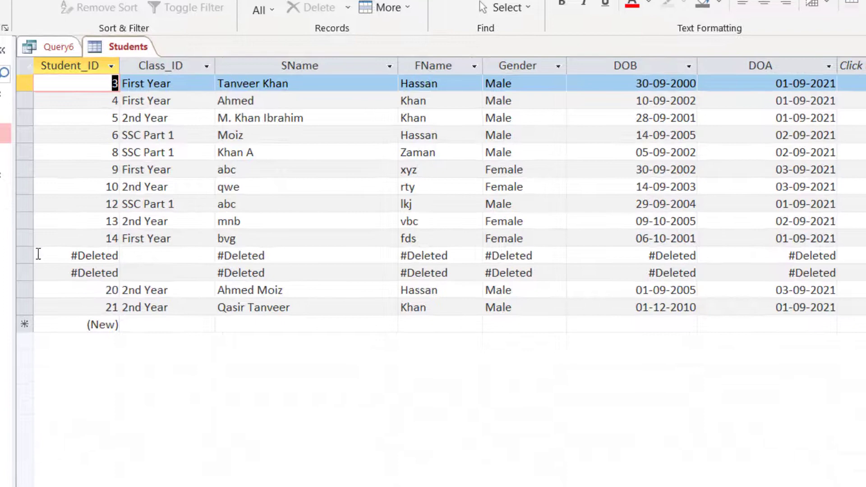
Step: Examine the rows marked #Deleted in the Students table, and close and reopen the table to refresh its records
left_click_drag(24, 255, 25, 272)
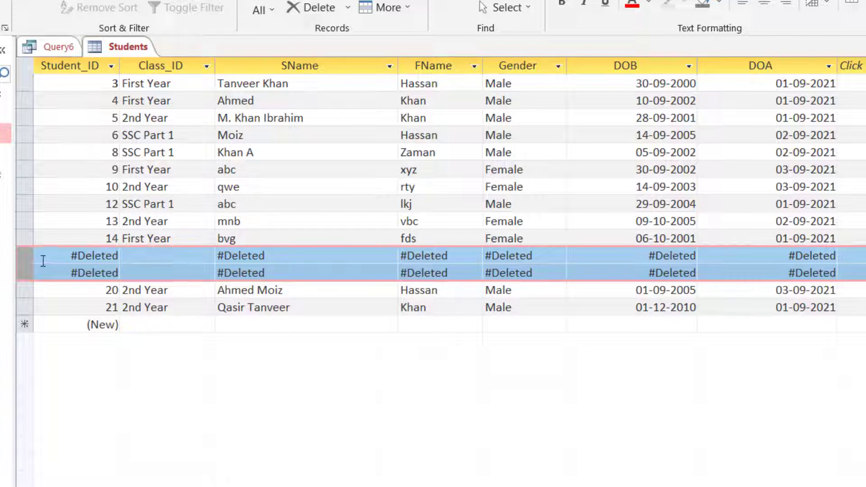
left_click_drag(21, 254, 21, 273)
mouse_move(23, 256)
left_mouse_down()
mouse_move(19, 281)
mouse_move(19, 257)
left_mouse_up()
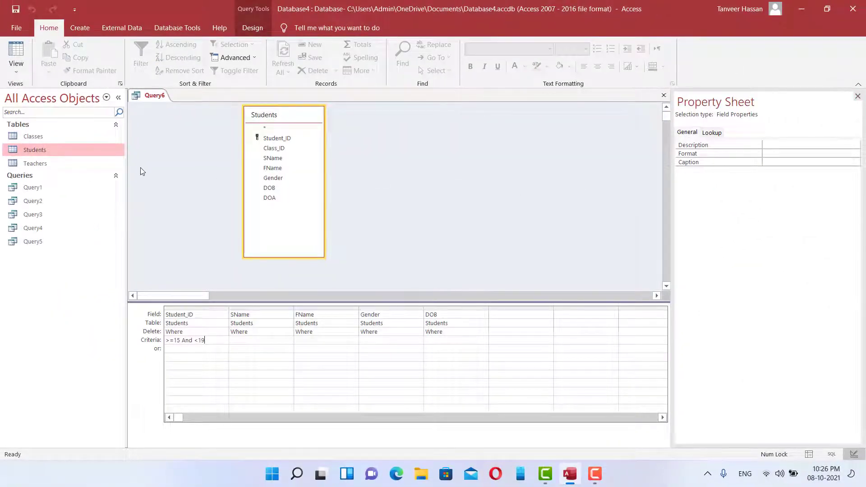
double_click(63, 150)
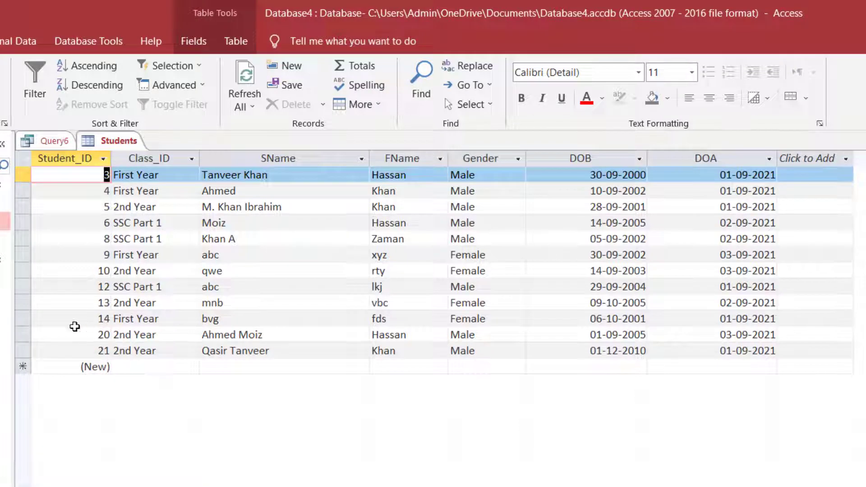
Step: Review the remaining records in the Students table, view the table's design, and close the table
left_click(22, 319)
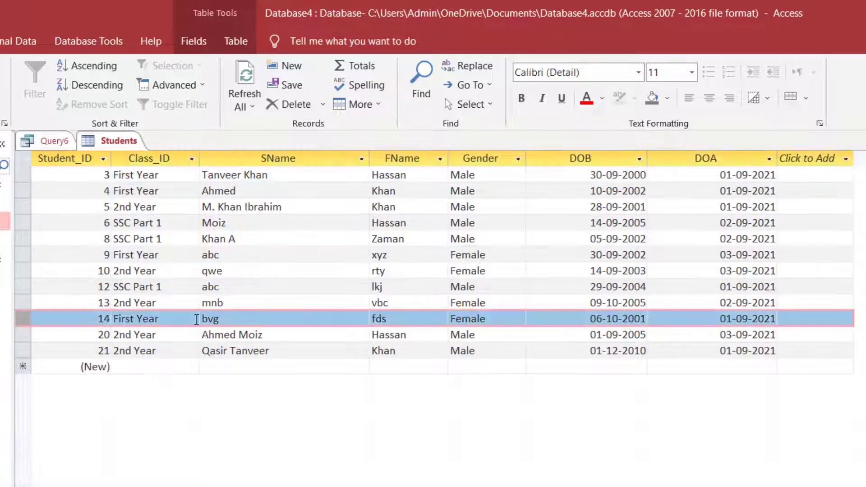
left_click(135, 319)
left_click(131, 335)
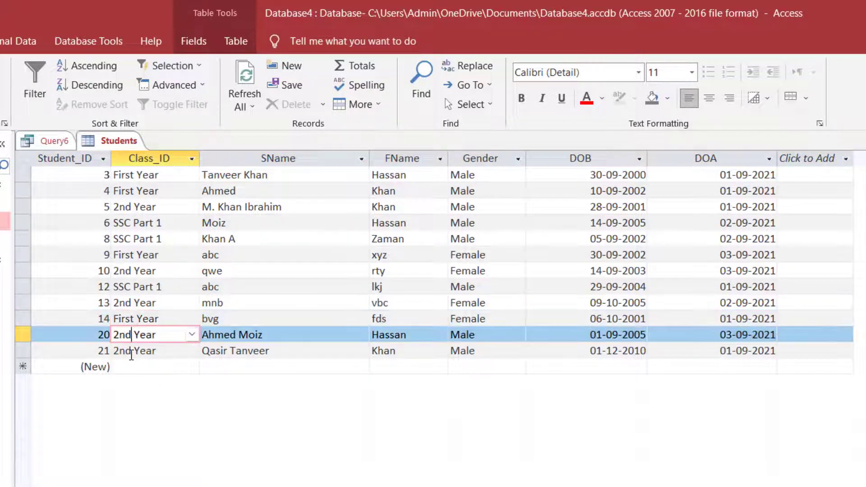
left_click(131, 352)
left_click(130, 303)
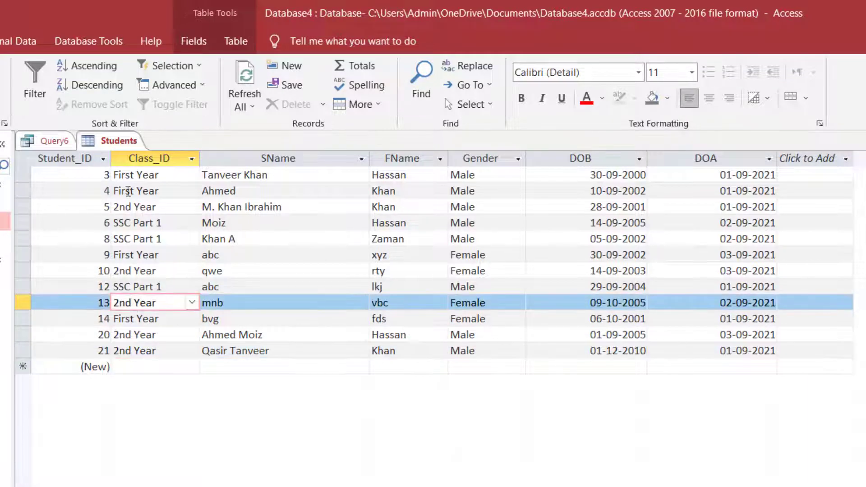
left_click(25, 208)
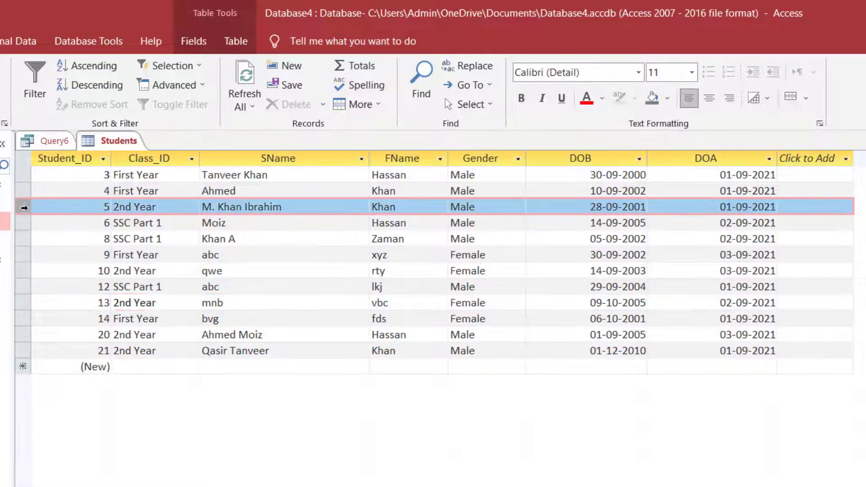
left_click(25, 186)
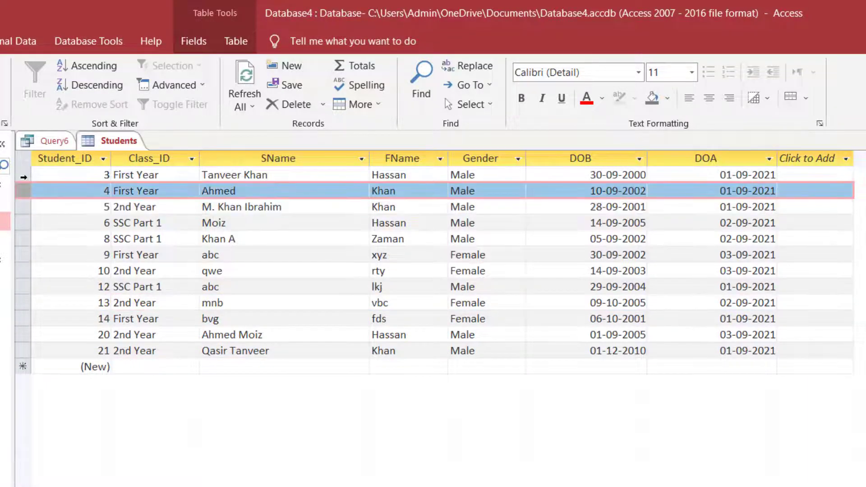
left_click(24, 177)
left_click(23, 243)
left_click(23, 274)
left_click(23, 303)
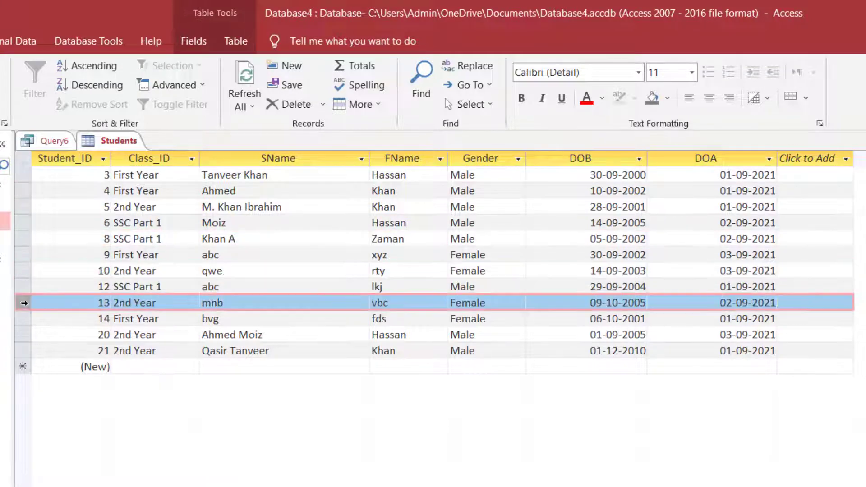
left_click(24, 334)
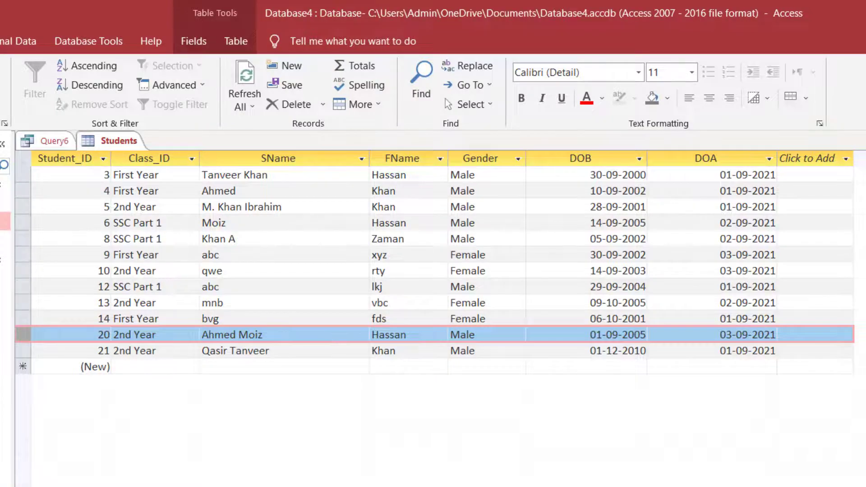
left_click(16, 50)
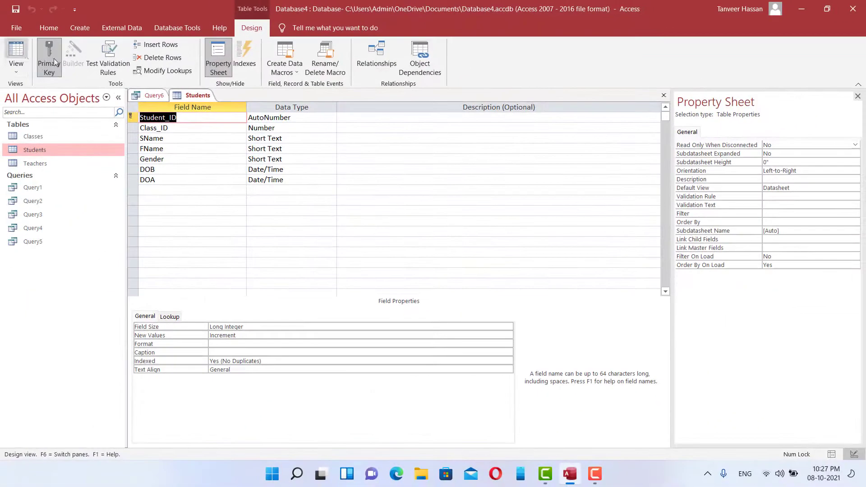
left_click(663, 95)
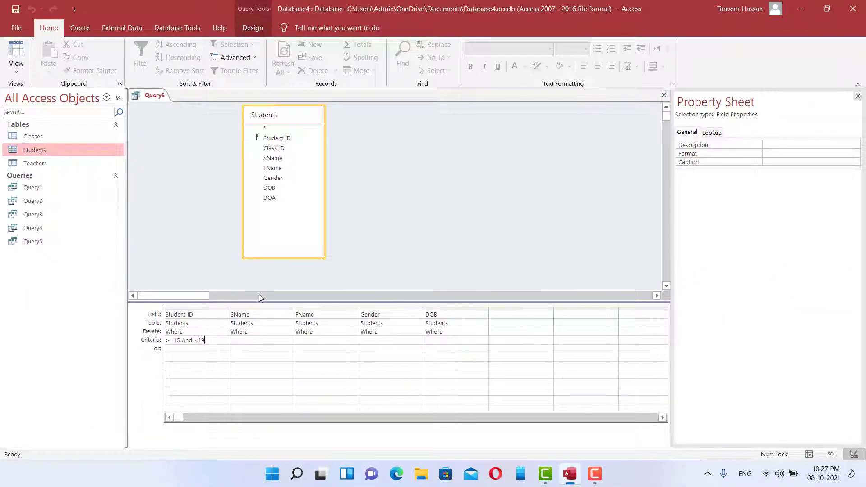
Step: Replace the Student_ID criterion with the parameter [Enter Student ID:], preview its prompt and cancel it
left_click_drag(221, 343, 169, 341)
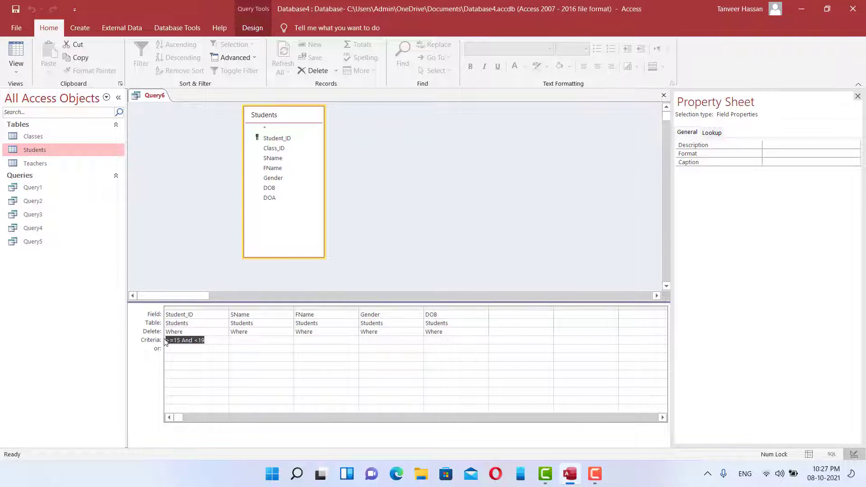
key("Delete")
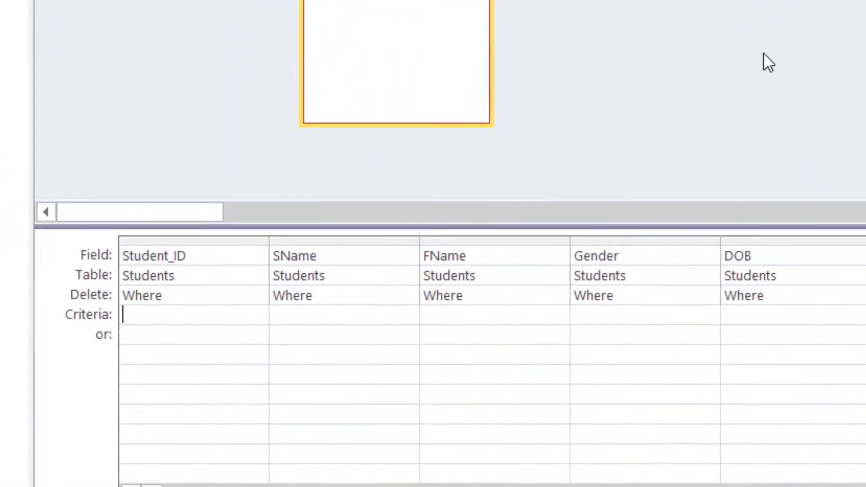
type("[]")
key("Left")
type("Enter Stu")
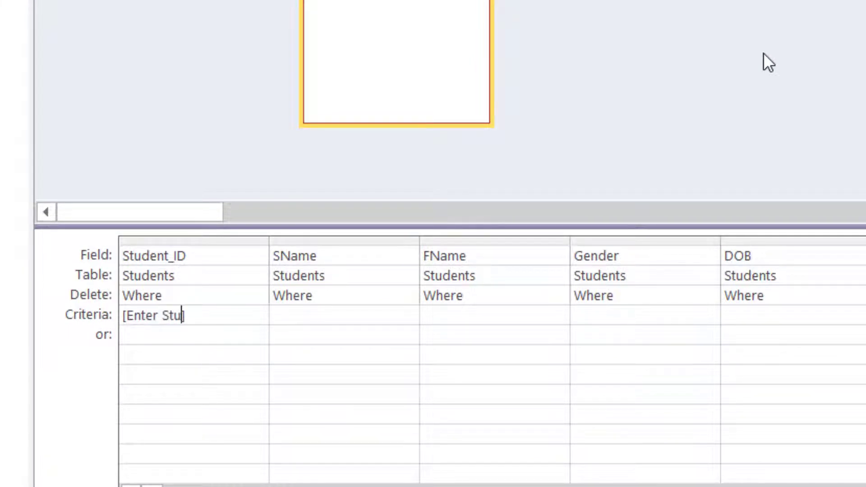
type("dent ID")
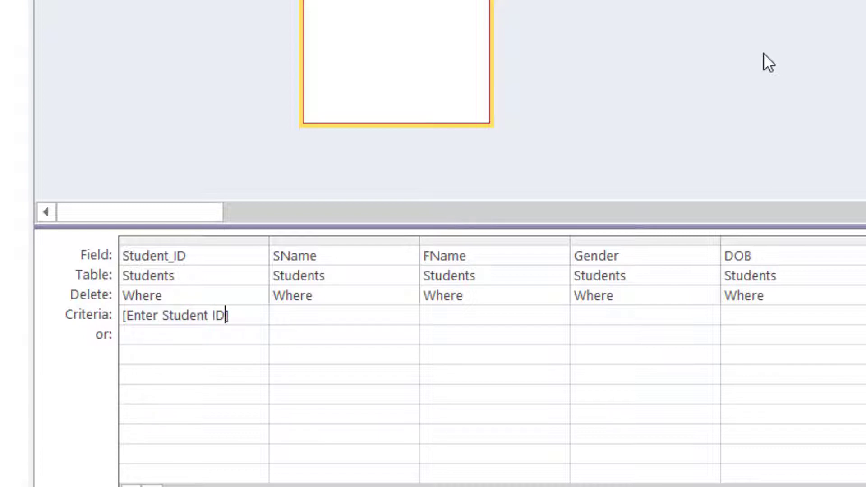
type(":")
left_click(315, 311)
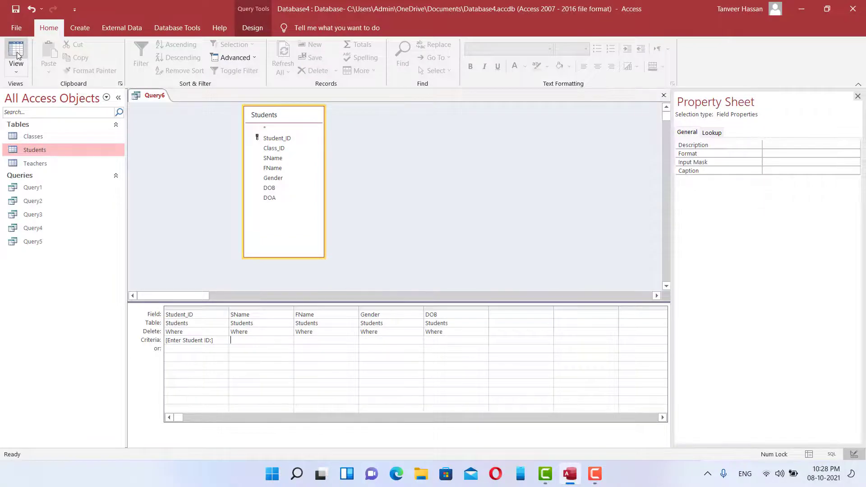
left_click(16, 53)
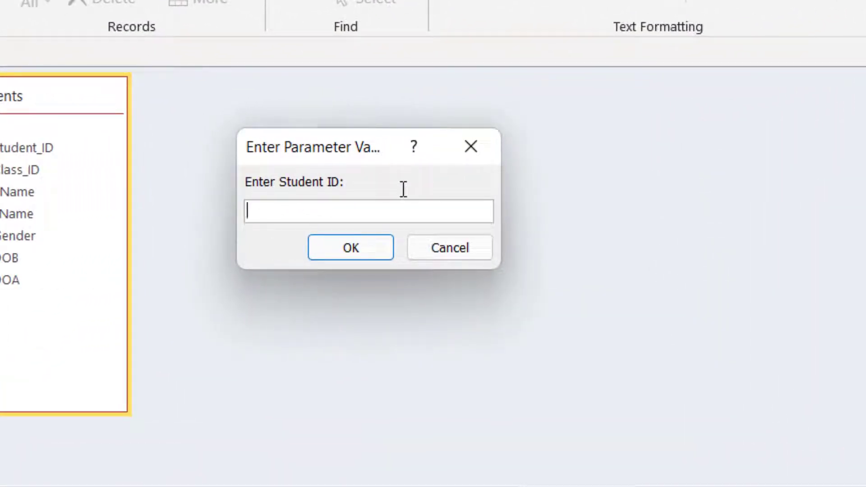
left_click(444, 251)
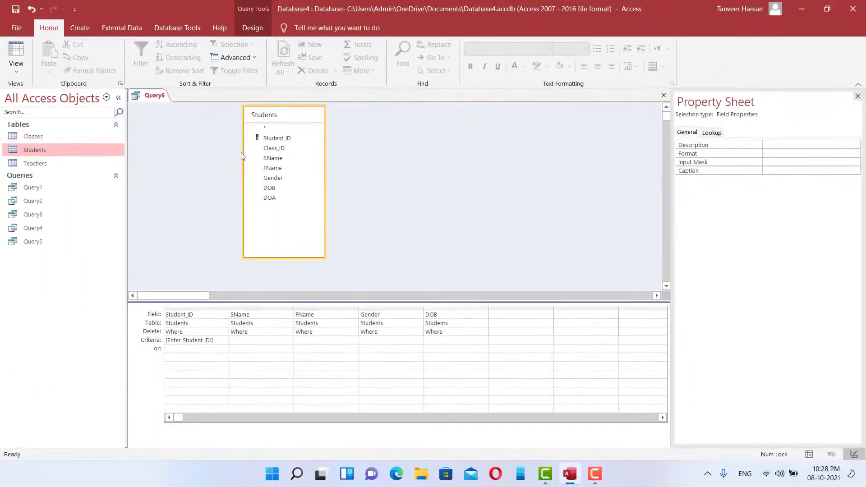
Step: Close the query and save it under the name Delete Query
left_click(663, 95)
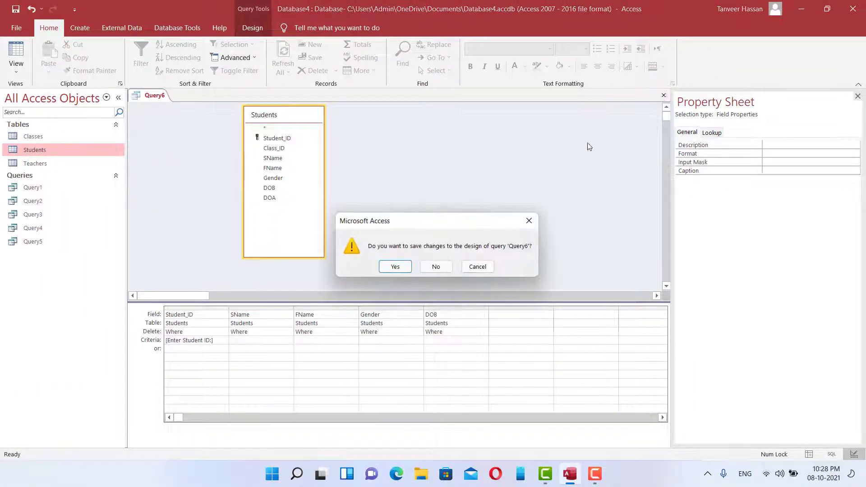
left_click(400, 267)
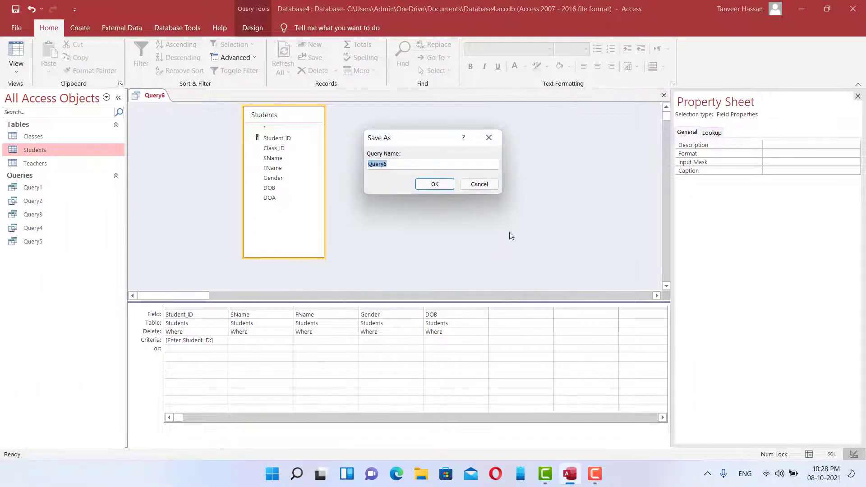
type("Delete Qur")
key("BackSpace")
type("ery")
key("Return")
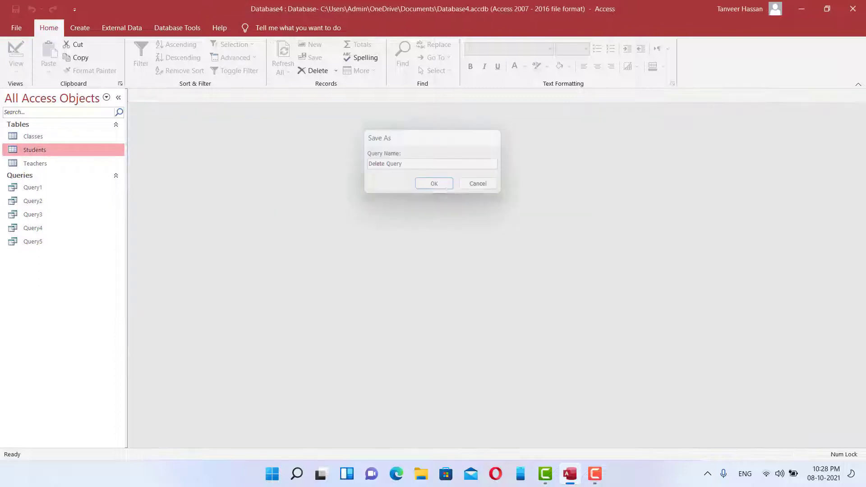
Step: Run the saved Delete Query with Student ID 15 and confirm the deletion
left_click(59, 187)
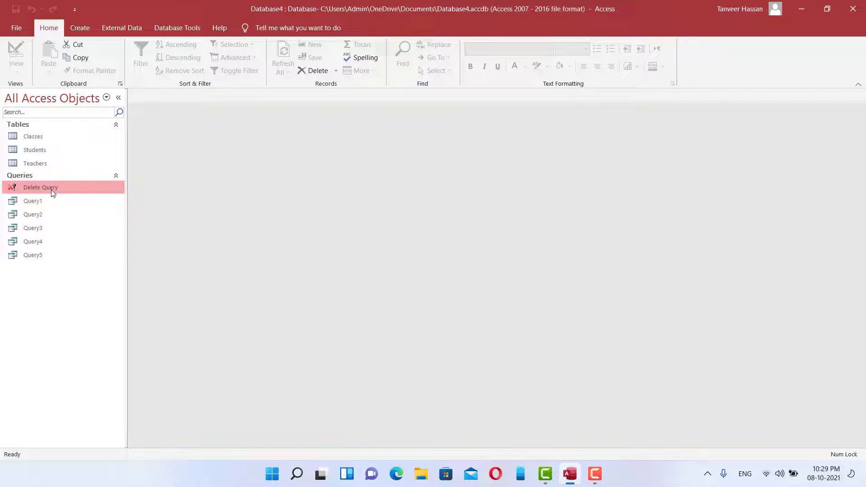
double_click(74, 186)
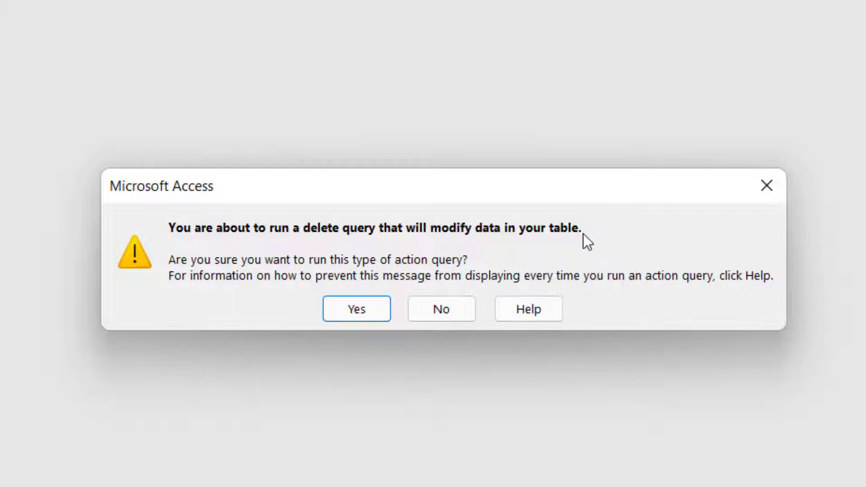
left_click(351, 311)
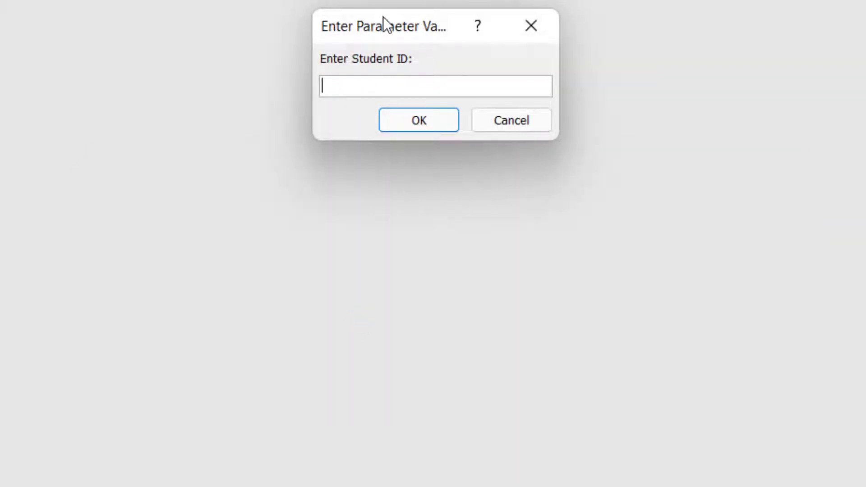
left_click_drag(380, 37, 368, 77)
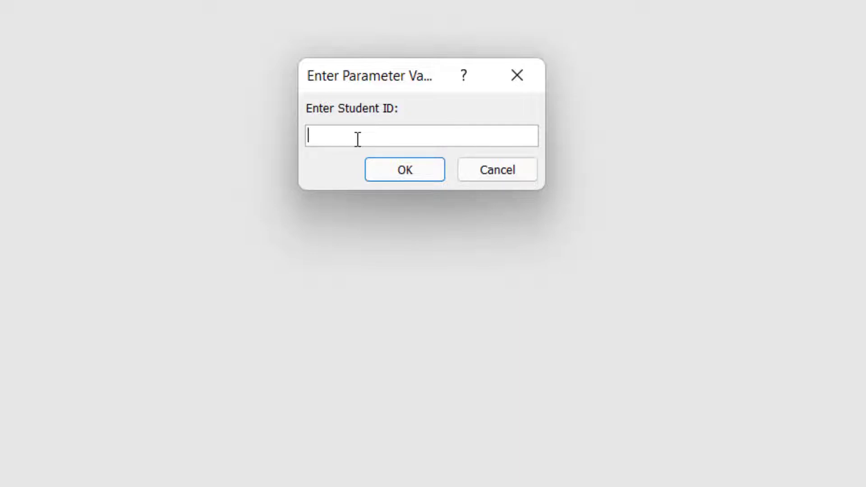
type("15")
left_click(405, 169)
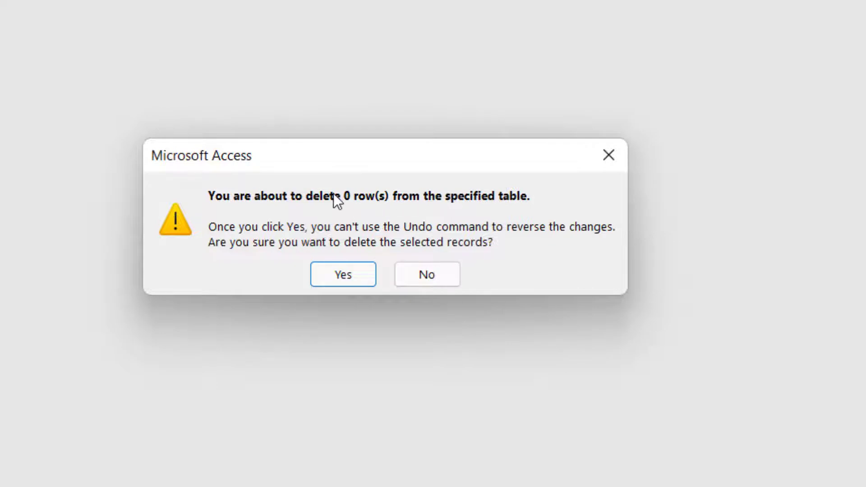
left_click(344, 276)
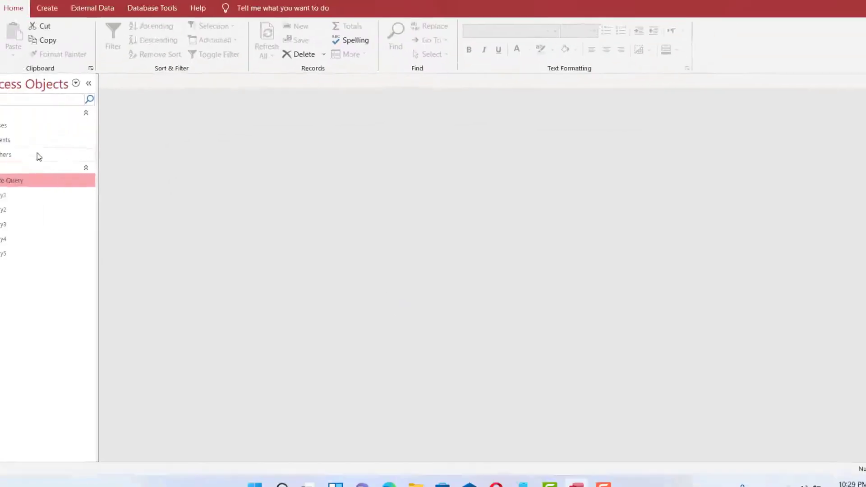
Step: Check the records around Student_ID 14 in the Students table and close the table
double_click(69, 153)
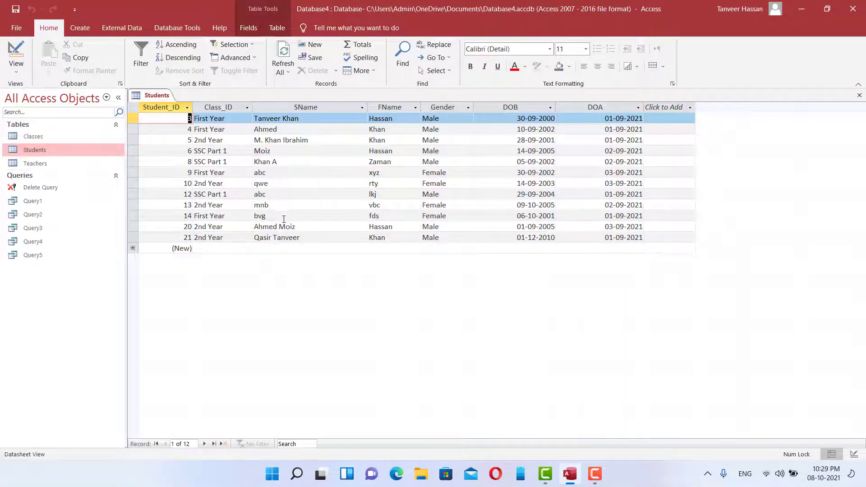
left_click(205, 217)
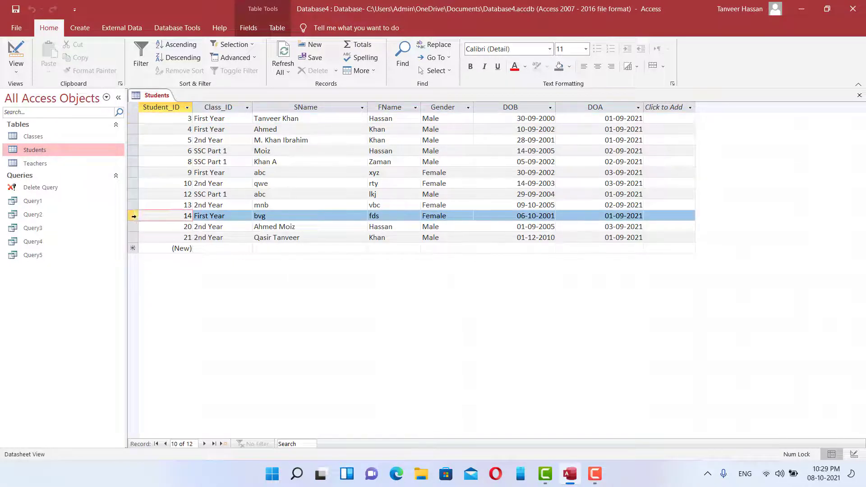
left_click(133, 216)
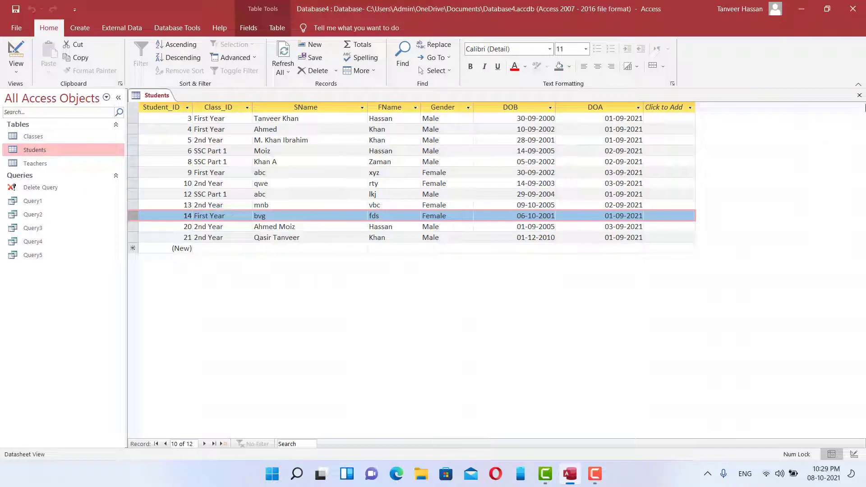
left_click(859, 95)
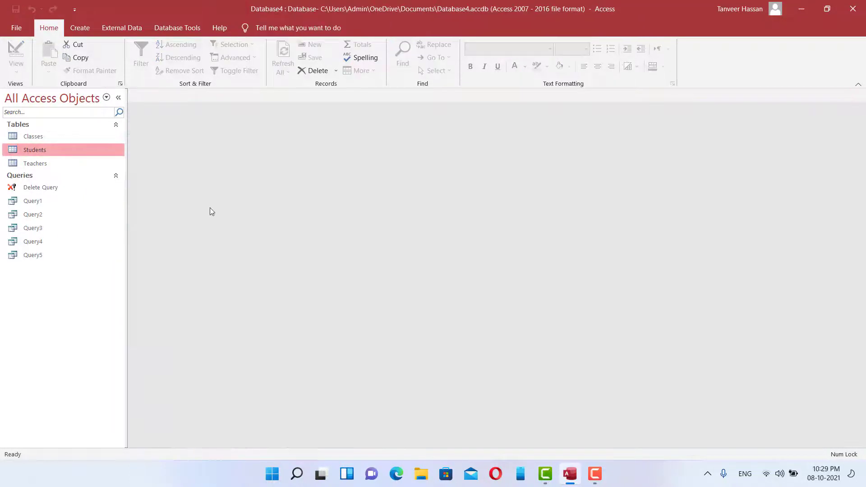
Step: Run Delete Query with Student ID 14, confirm the deletion and check the Students table
double_click(56, 188)
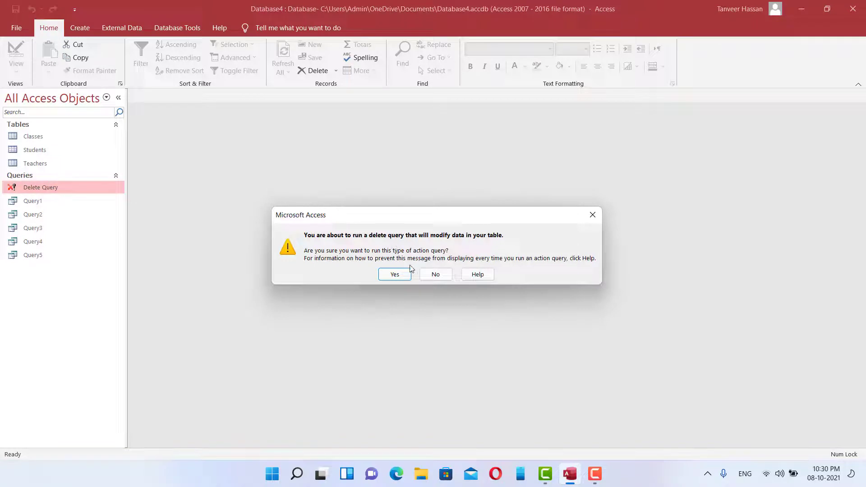
left_click(395, 274)
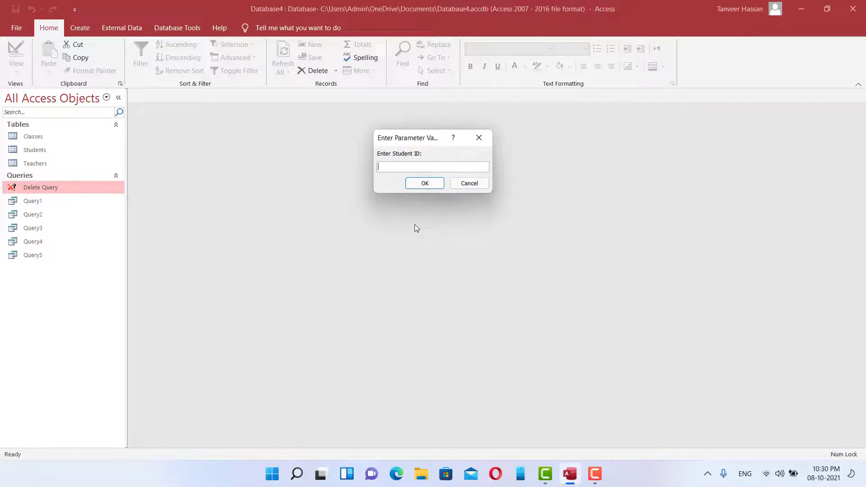
type("14")
left_click(423, 184)
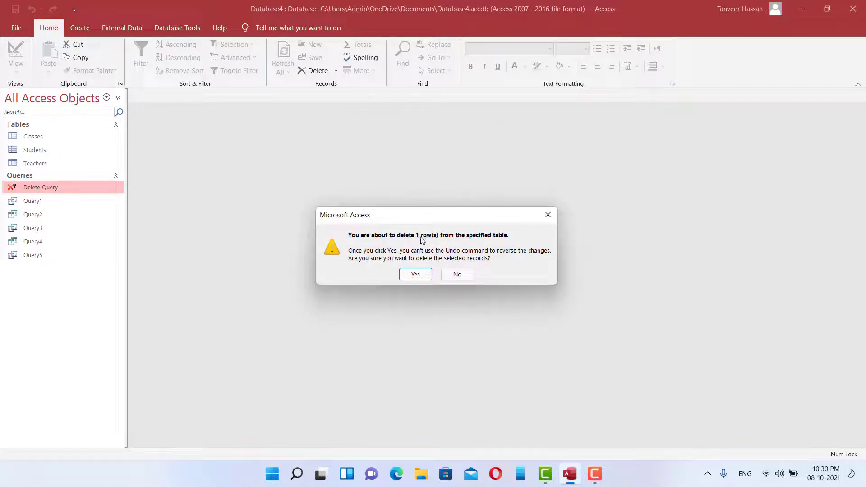
left_click(417, 275)
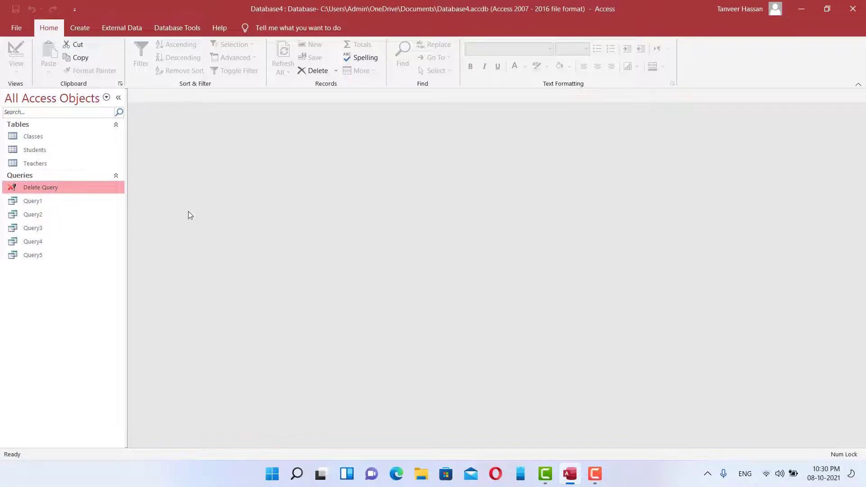
double_click(64, 149)
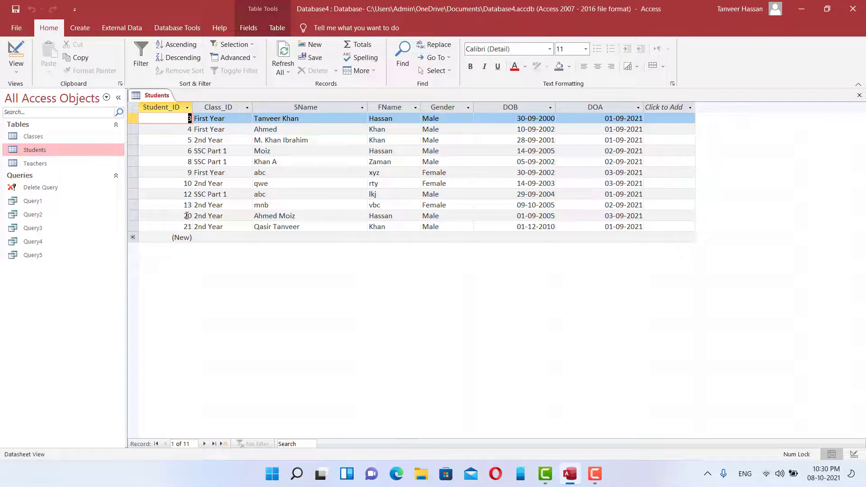
left_click(41, 188)
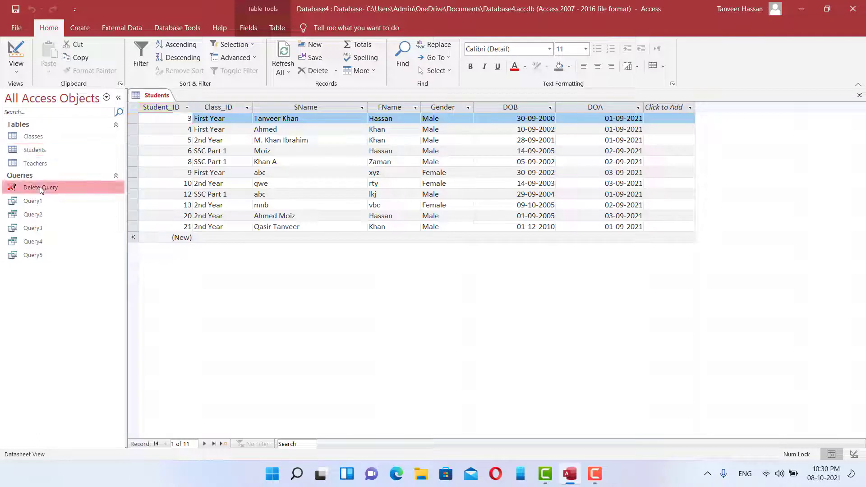